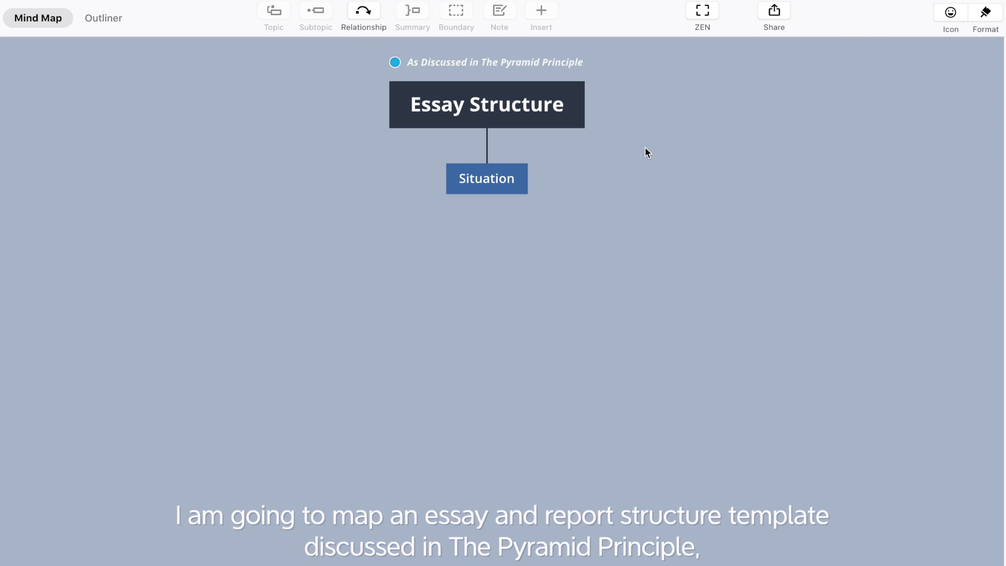
- Keep the Essay Structure map in the vertical logic chart layout
click(563, 115)
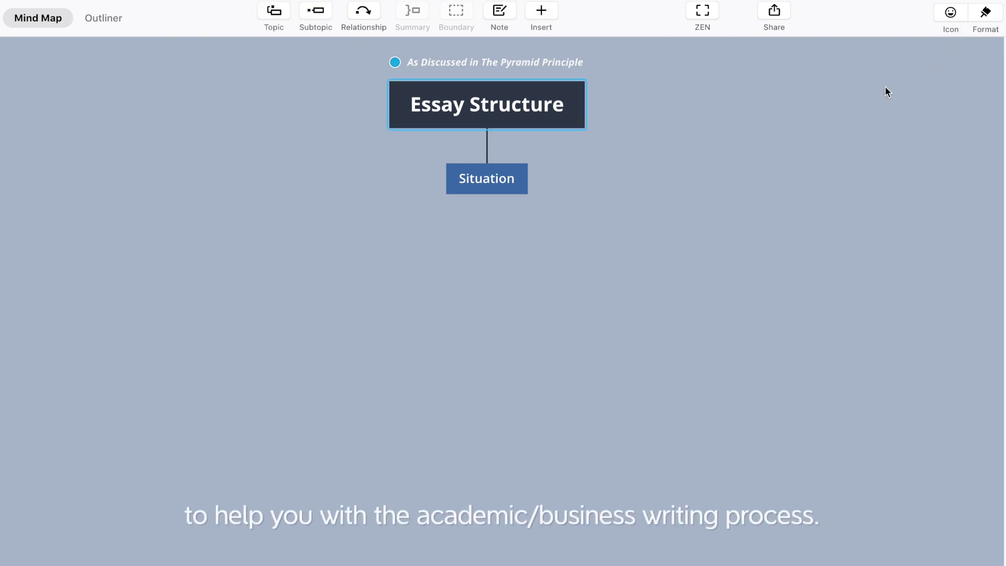
click(983, 15)
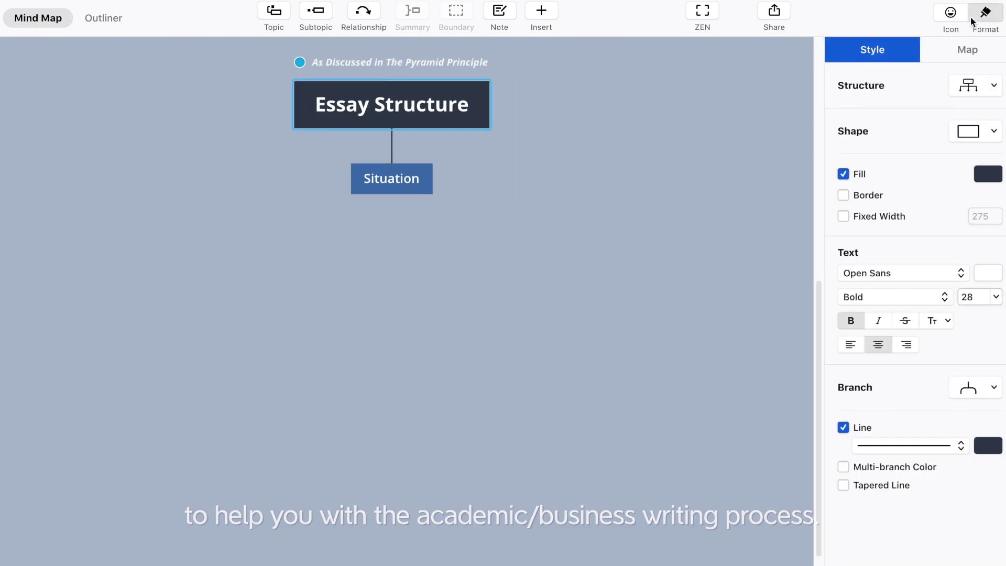
click(989, 87)
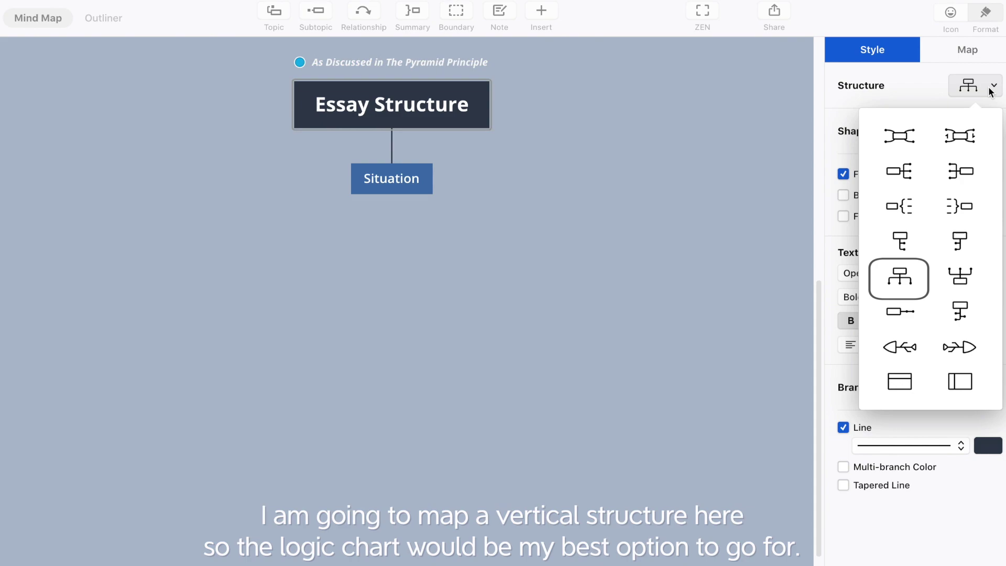
click(988, 87)
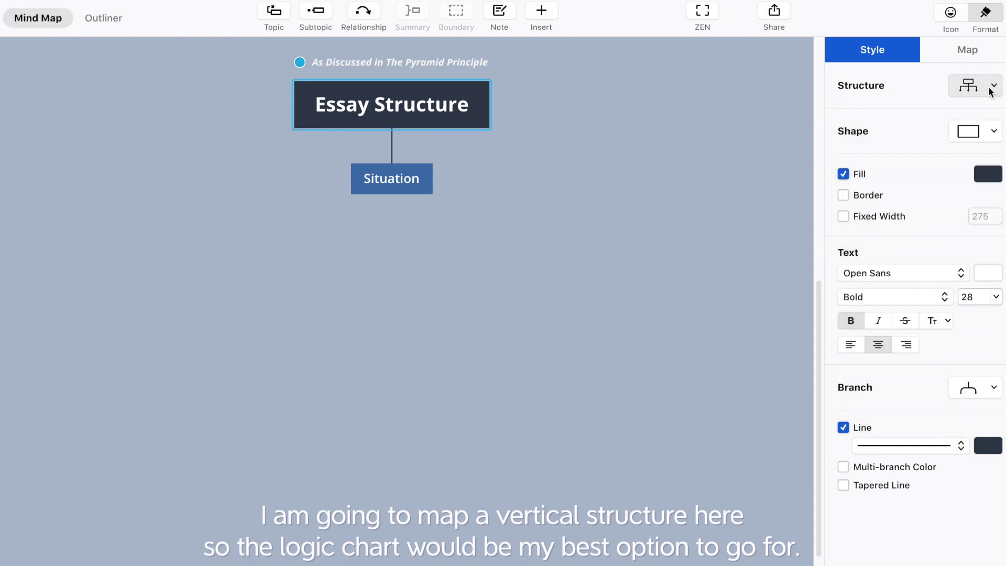
click(982, 20)
- Chain Complication, Question and Answer as successive subtopics beneath Situation
click(506, 177)
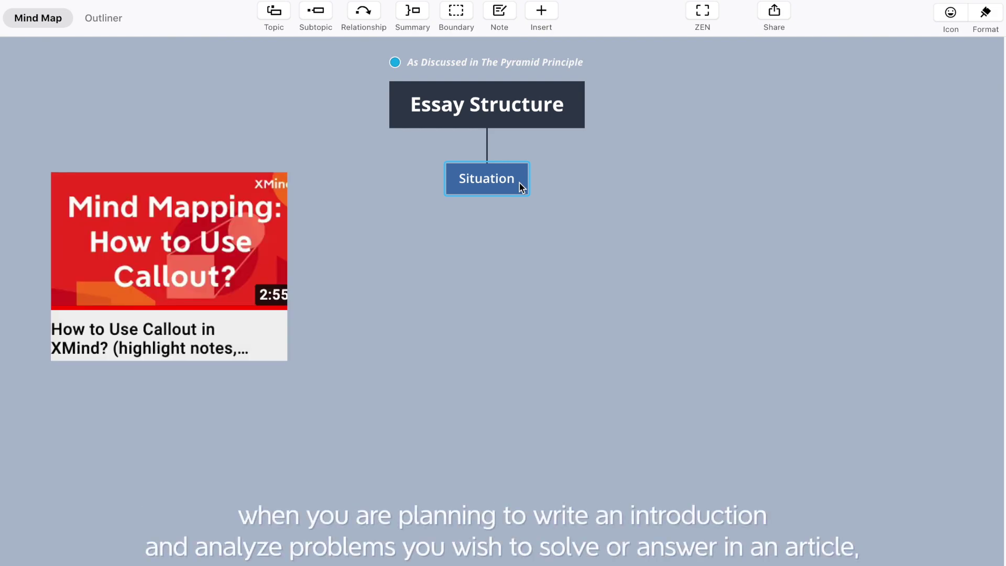
key(Tab)
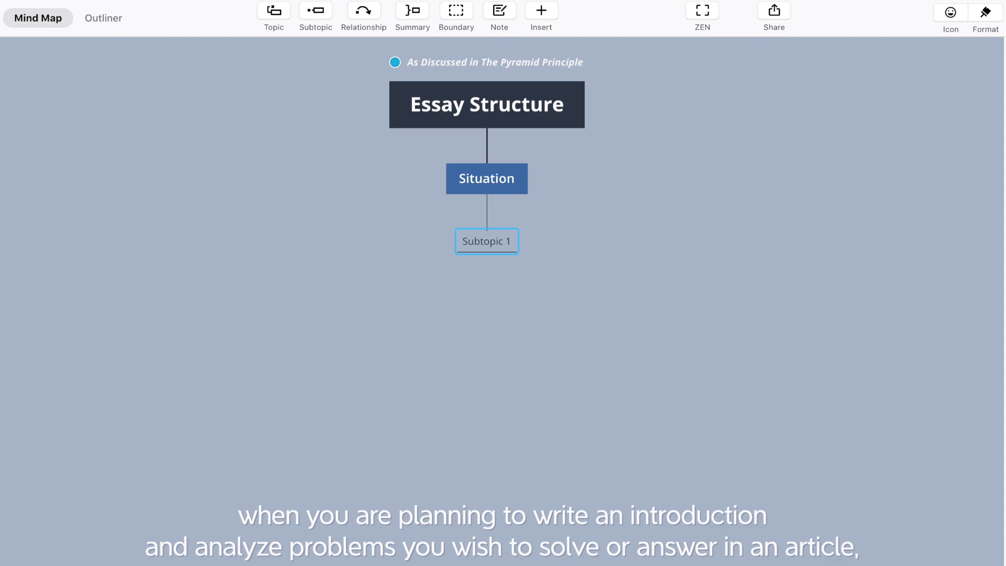
text(Complication)
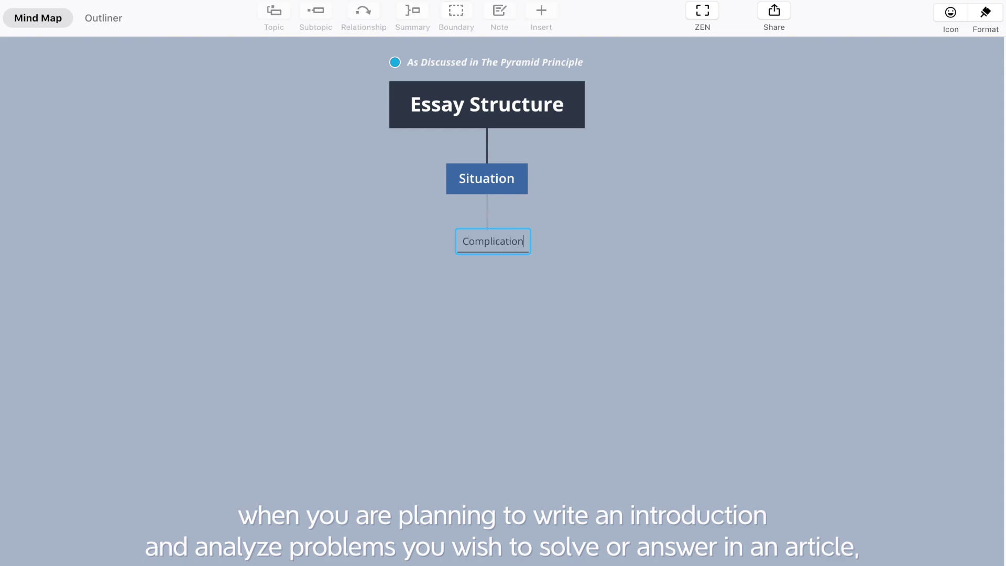
key(Return)
key(Tab)
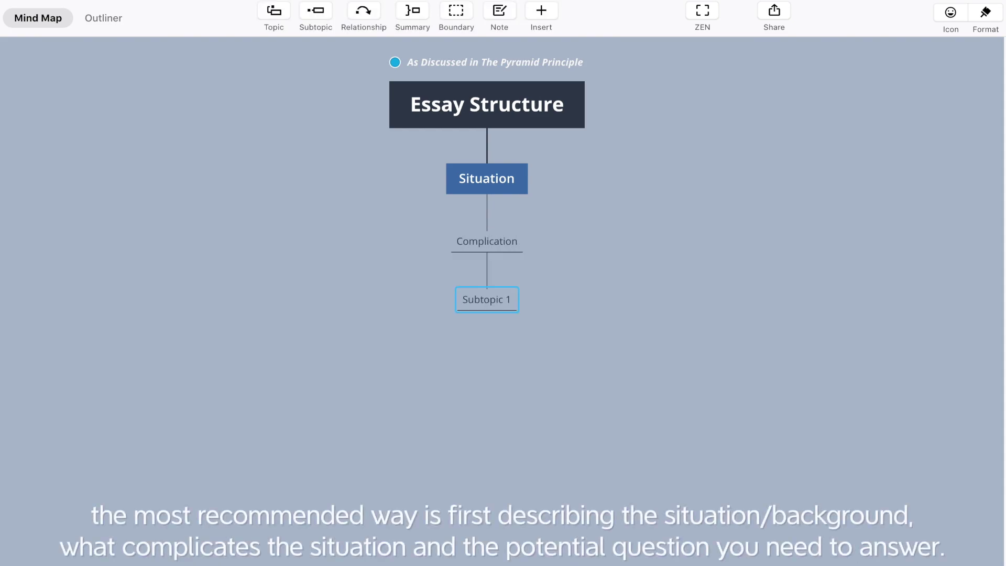
text(Queastion)
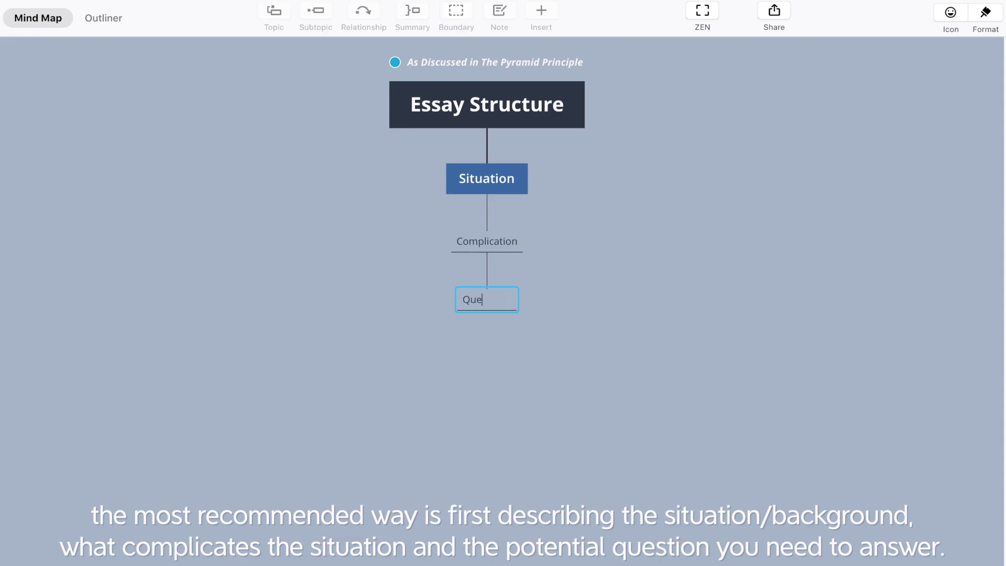
key(BackSpace)
key(BackSpace)
key(BackSpace)
key(BackSpace)
key(BackSpace)
key(BackSpace)
text(stion)
key(Return)
key(Tab)
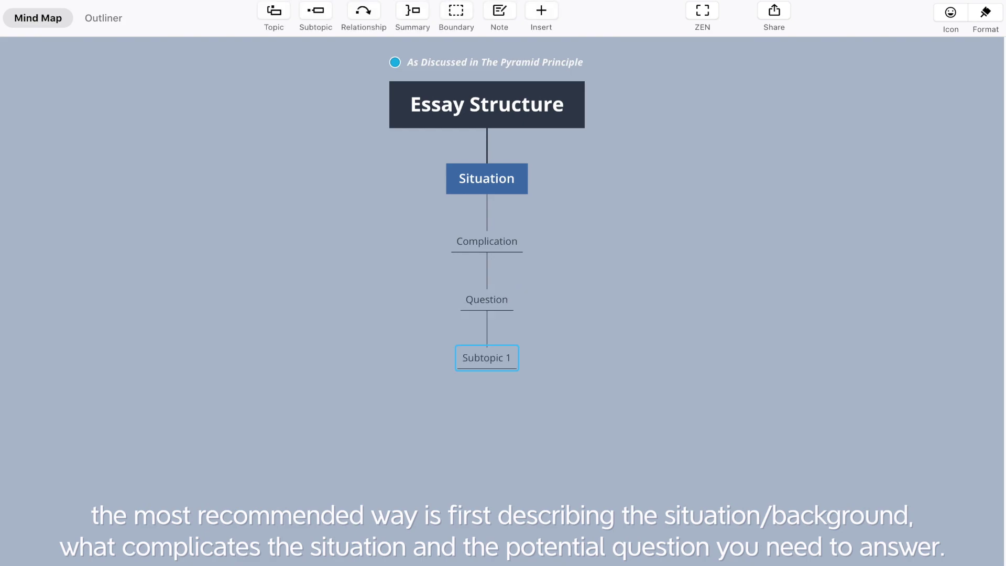
text(Answe)
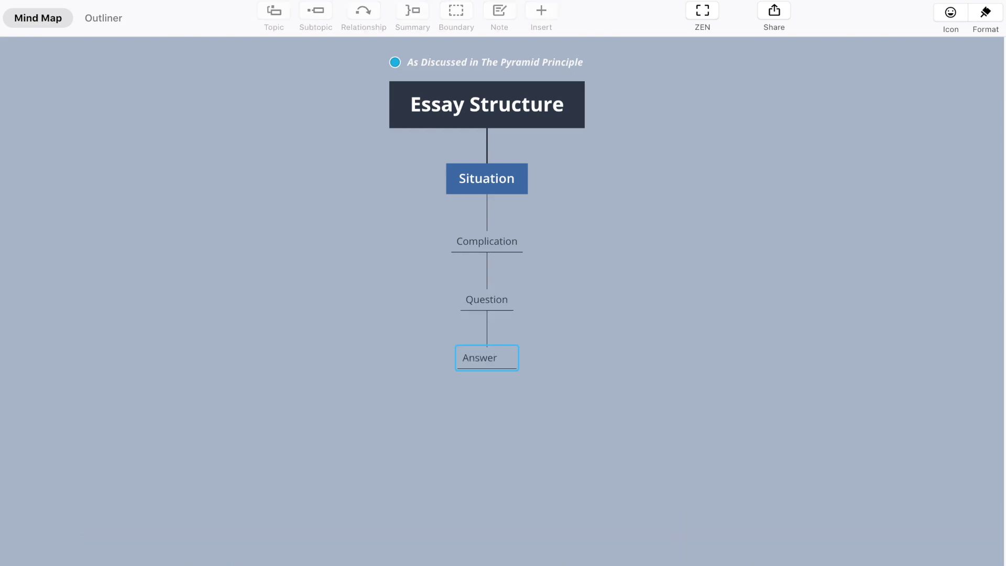
text(r)
key(Return)
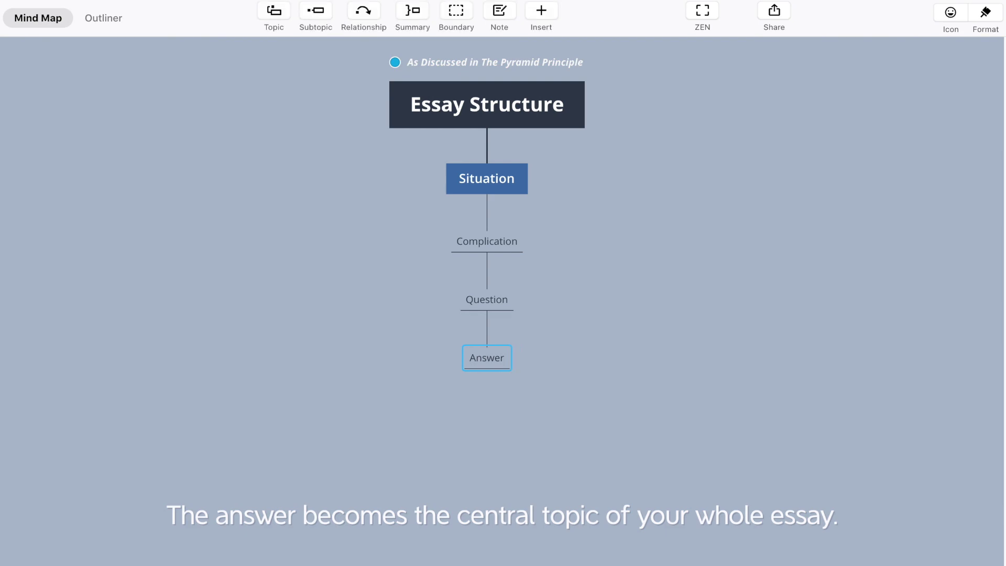
- Label Answer 'central topic', then select Complication, Question and Answer together
click(541, 11)
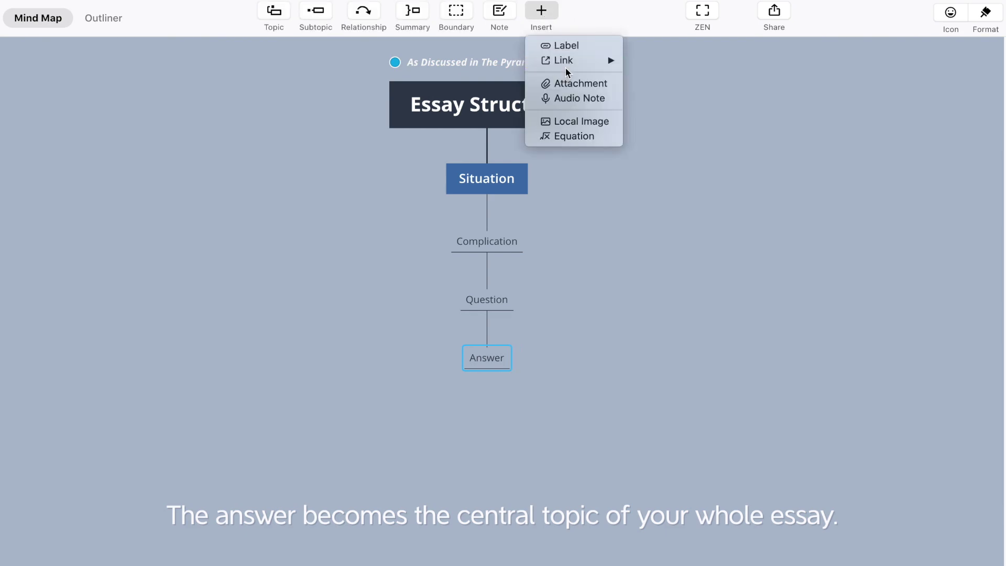
click(566, 43)
text(central topic)
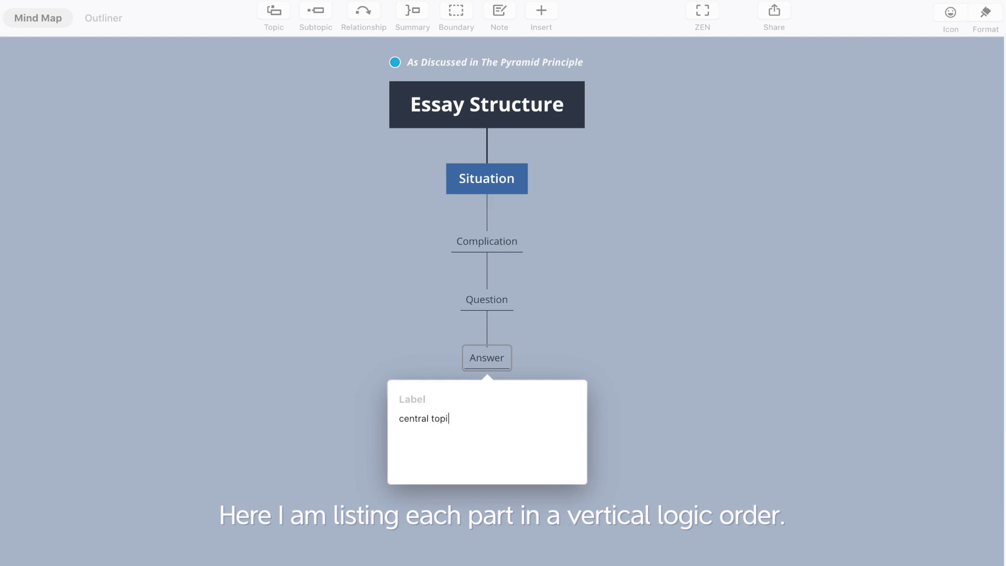
key(Return)
click(526, 322)
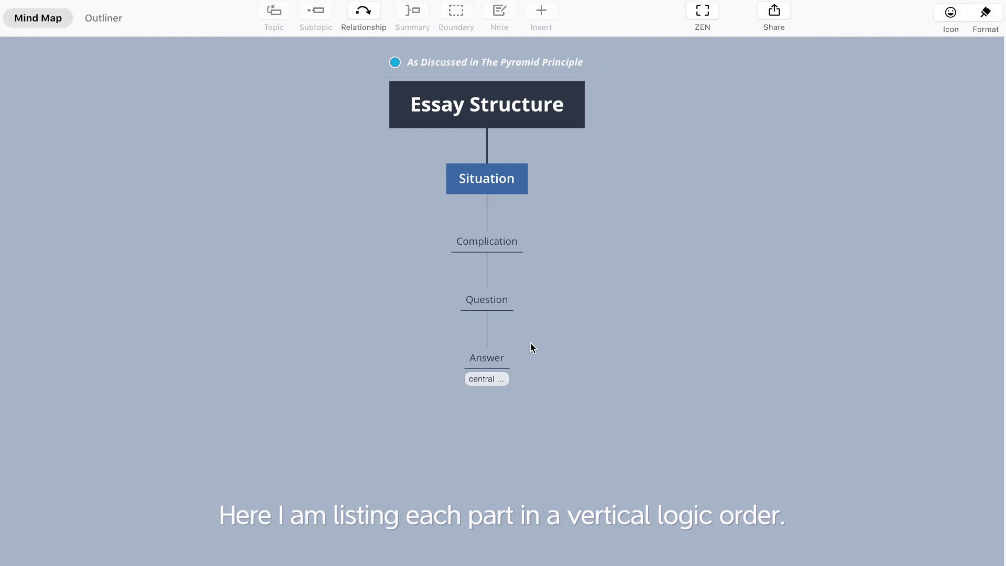
drag(535, 360, 451, 246)
- Copy Situation's fill colour code 3F72AF
click(986, 12)
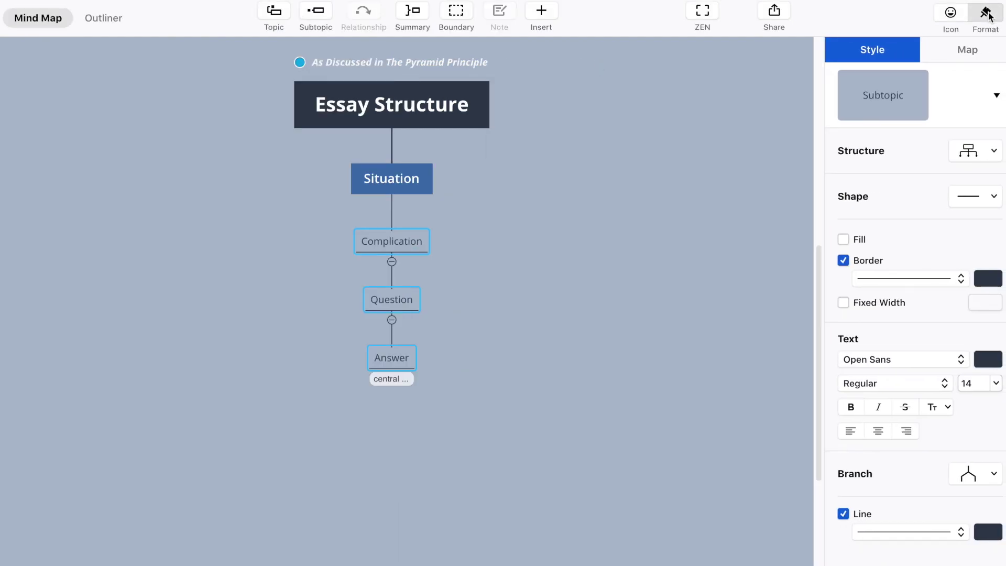
click(398, 186)
click(992, 242)
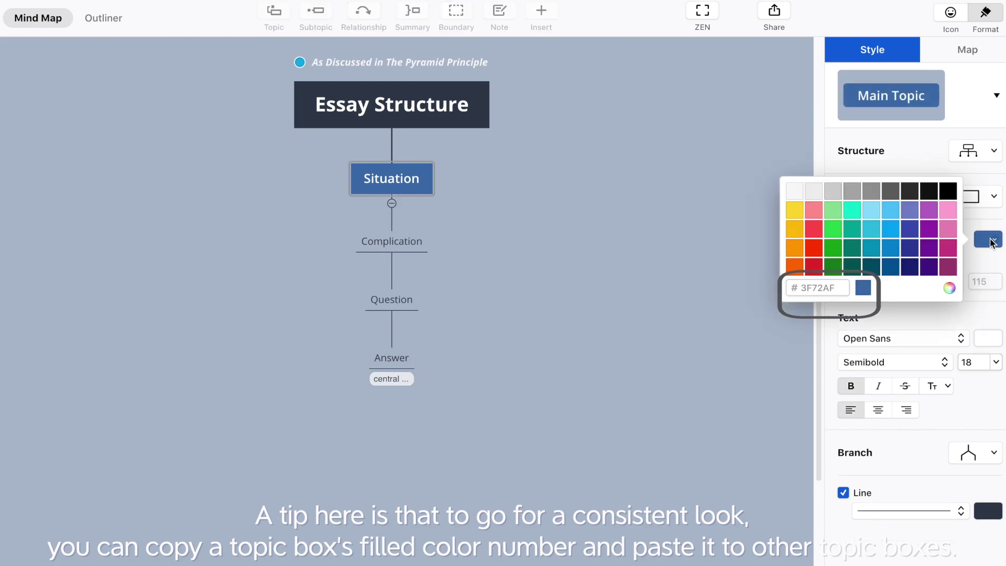
double_click(836, 286)
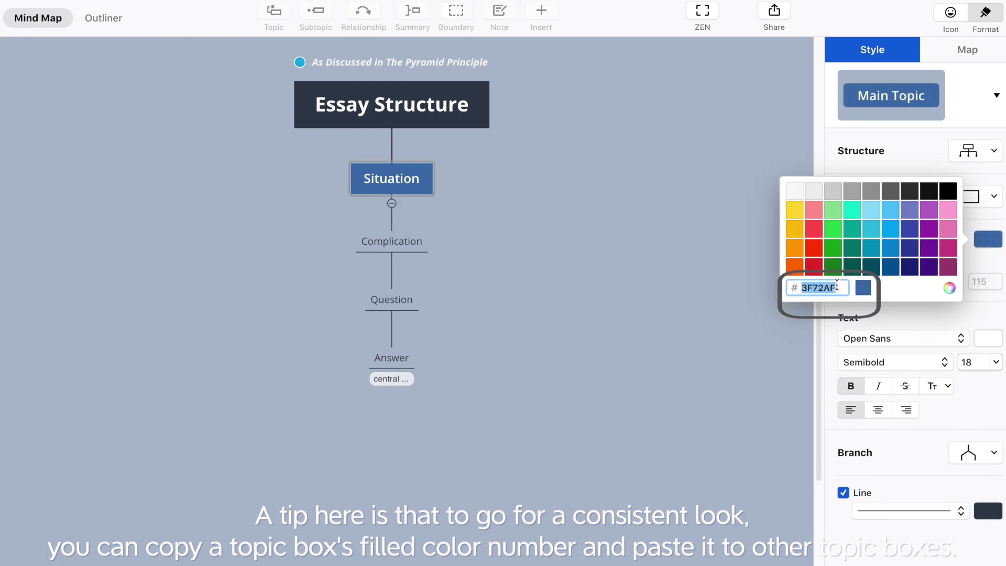
click(718, 274)
- Make Complication, Question and Answer borderless rectangles filled with 3F72AF
drag(463, 347, 369, 234)
click(985, 198)
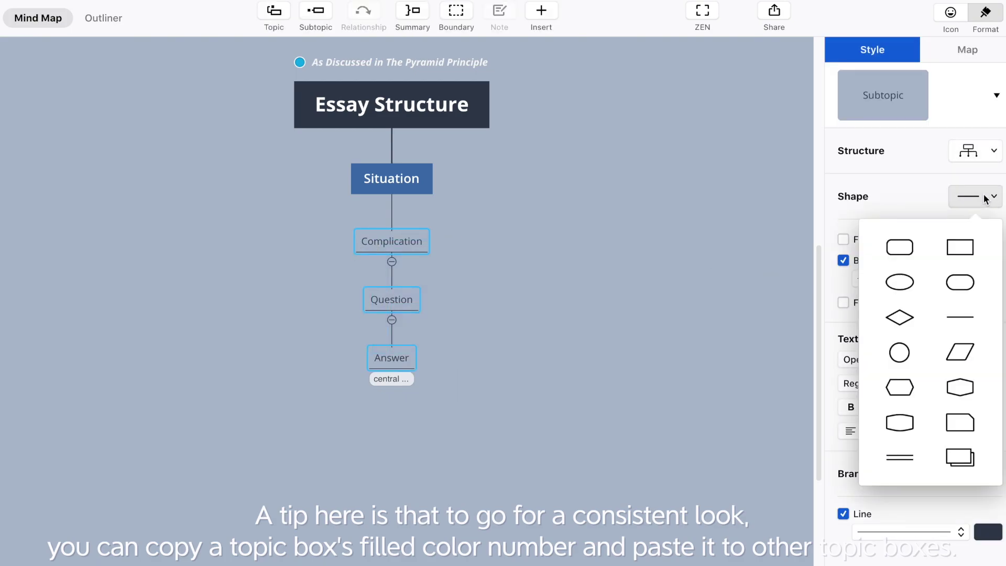
click(959, 247)
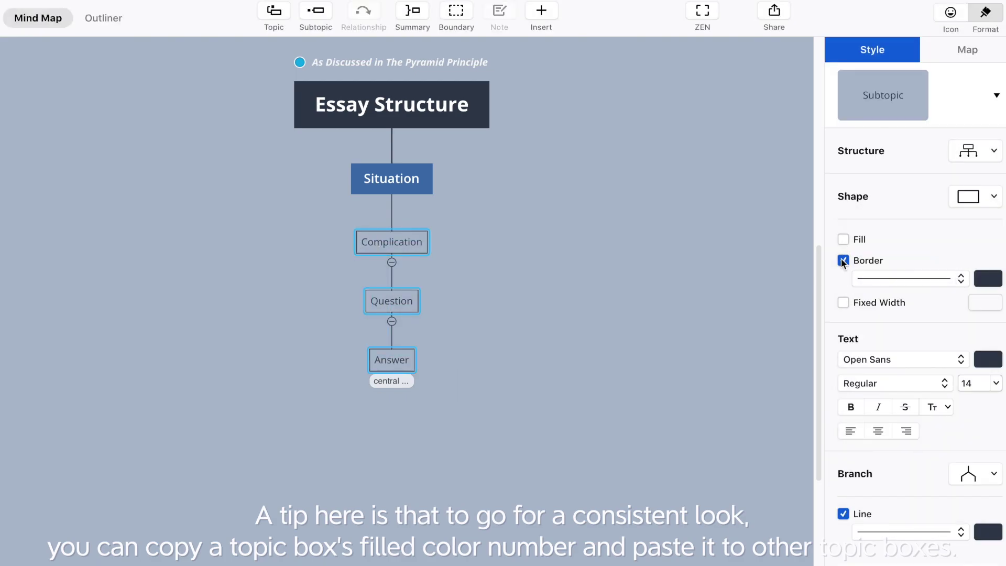
click(842, 261)
click(843, 239)
click(985, 240)
double_click(812, 289)
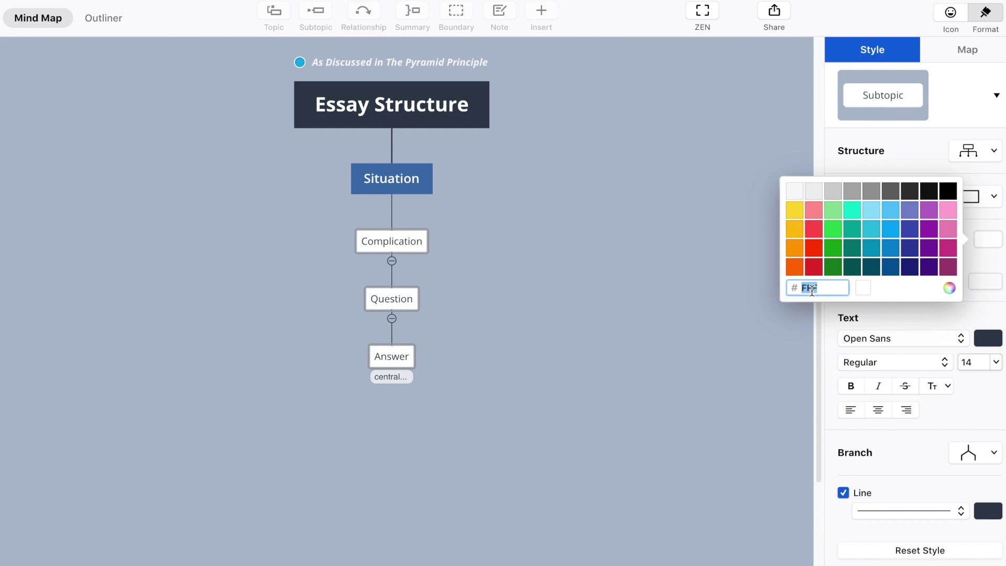
text(3F72AF)
key(Return)
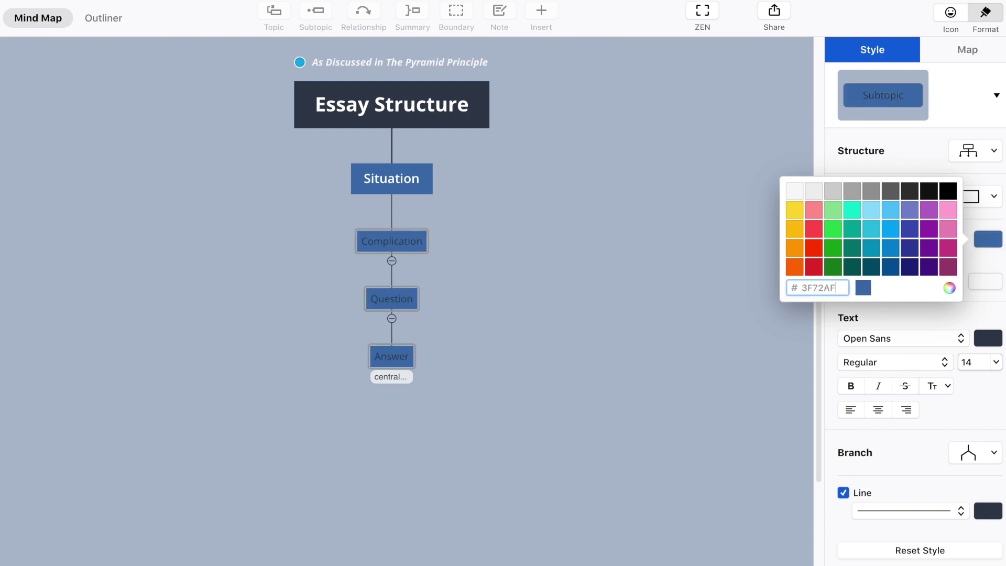
click(988, 339)
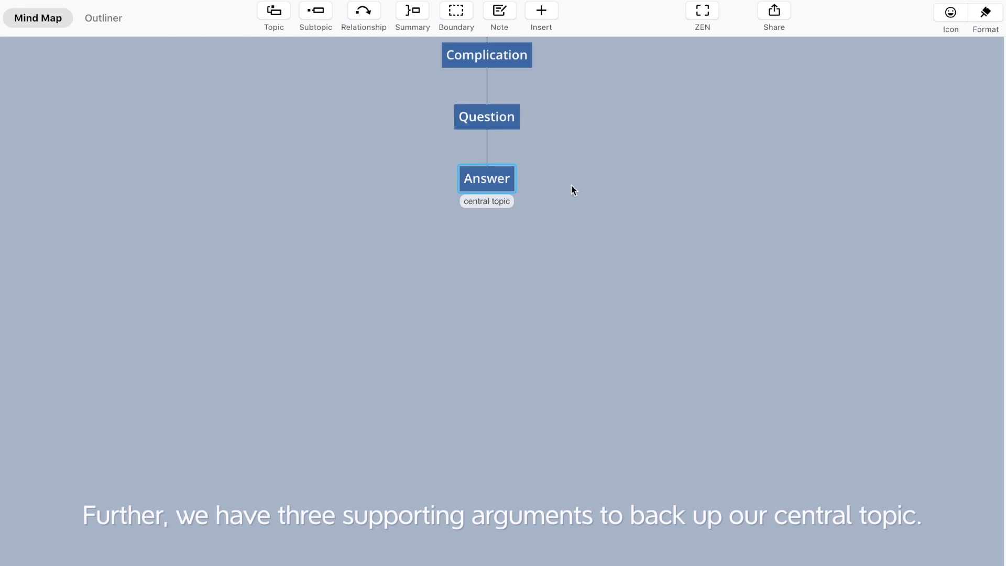
- Add Supporting Argument #1–#3 under Answer, each with two subtopics
key(Tab)
text(sUP)
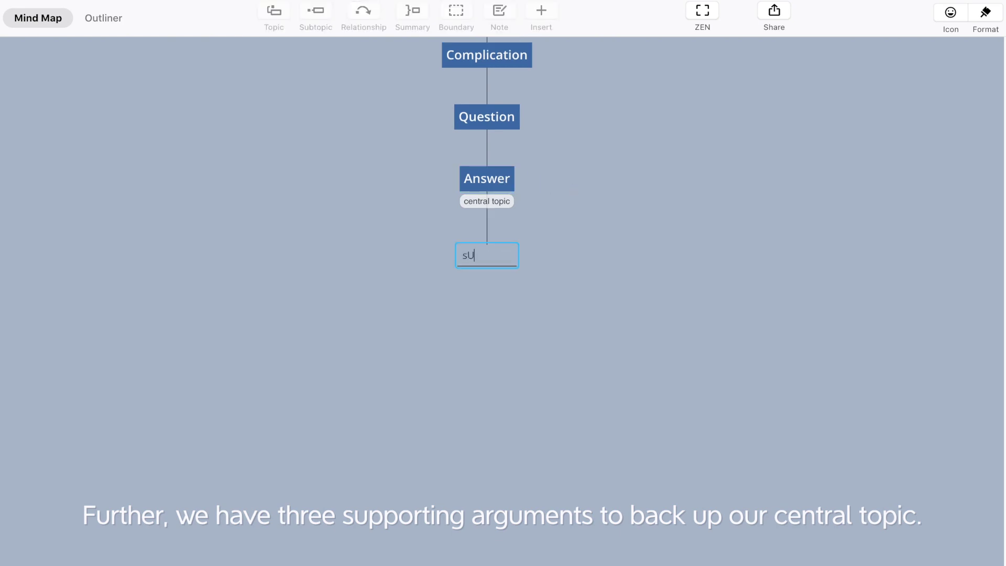
key(BackSpace)
key(BackSpace)
key(BackSpace)
text(Supporting Argume)
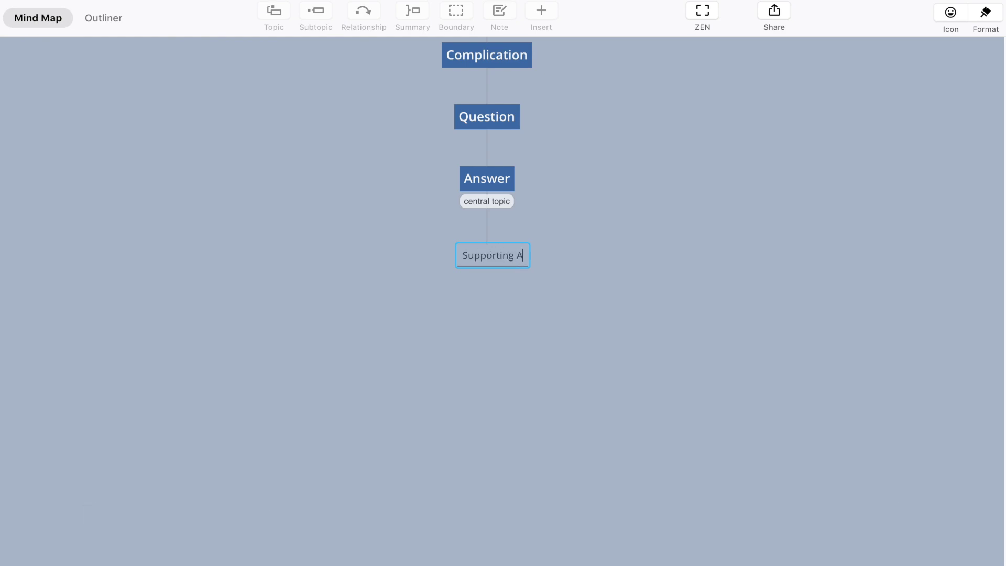
text(nt #1)
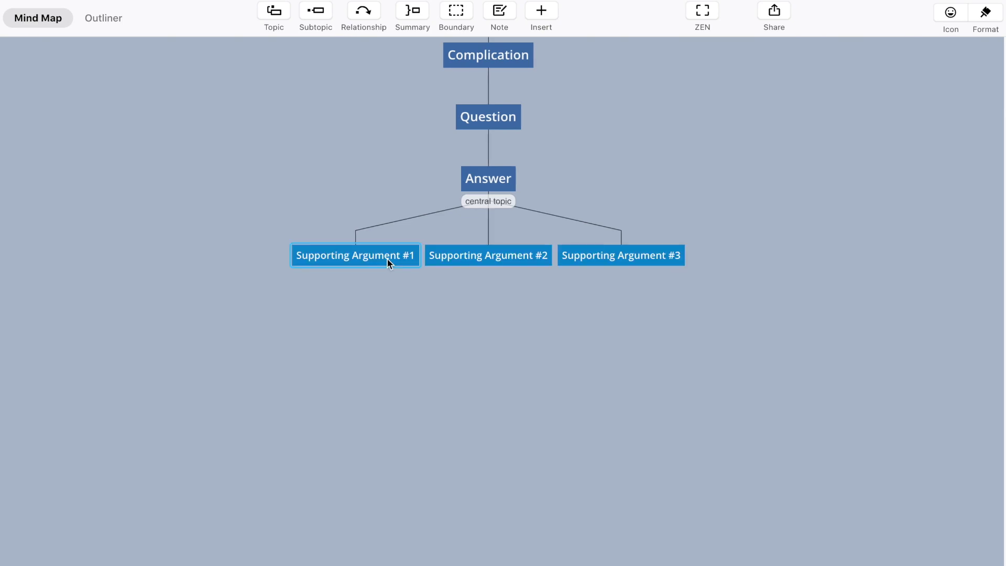
key(Tab)
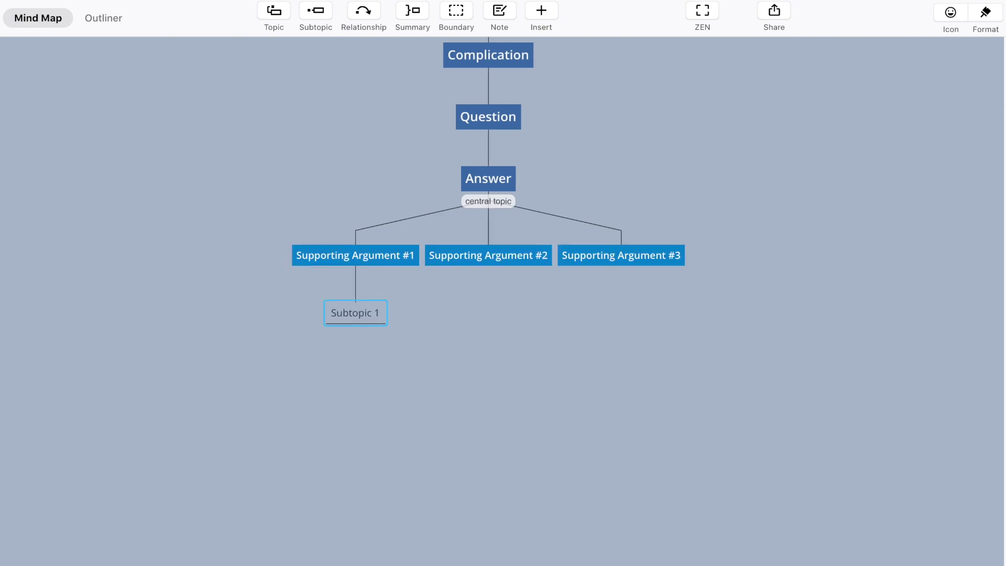
key(Return)
click(469, 259)
key(Tab)
key(Return)
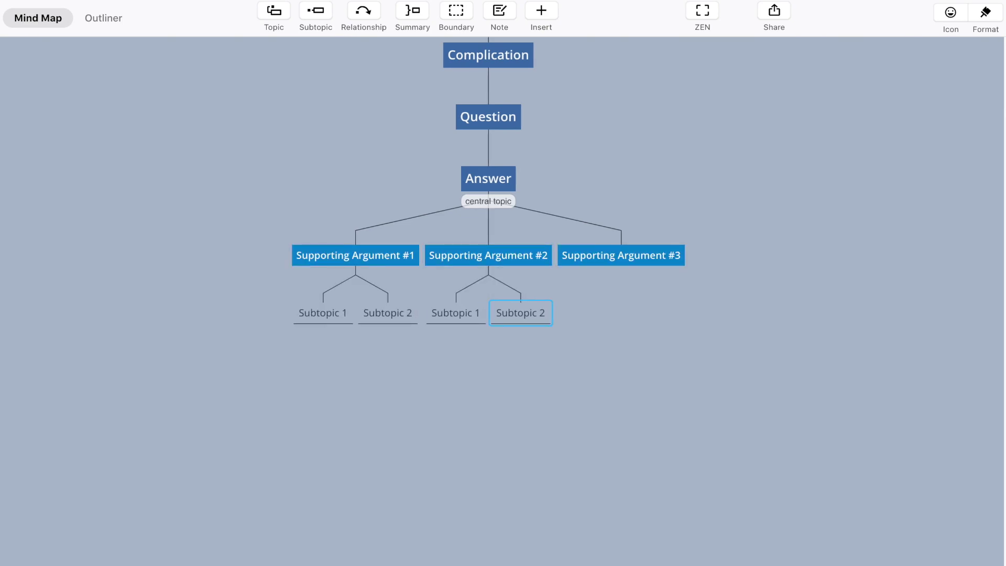
click(611, 258)
key(Tab)
key(Return)
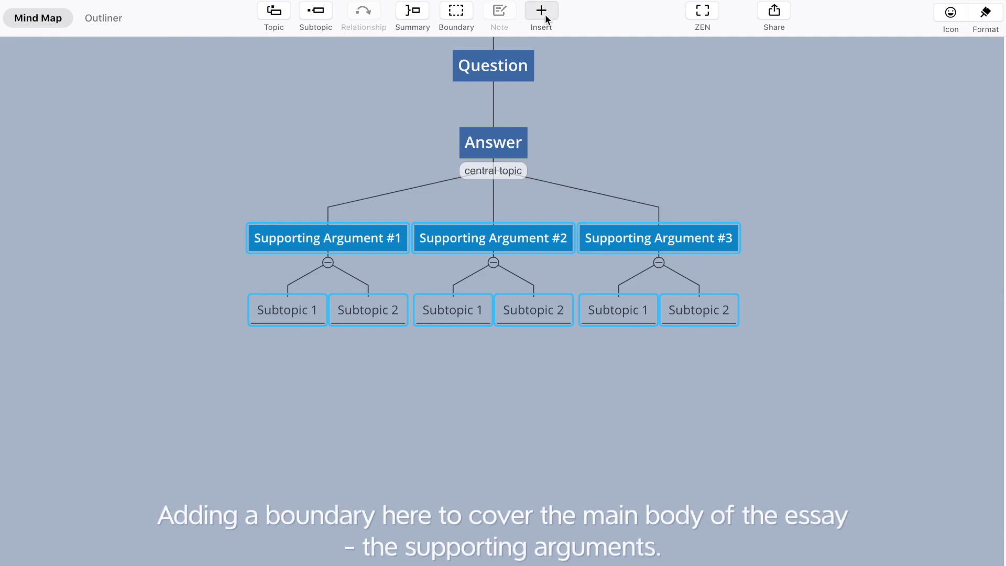
- Enclose the supporting arguments in a boundary titled 'Why? How? In What Way?'
click(459, 18)
double_click(336, 228)
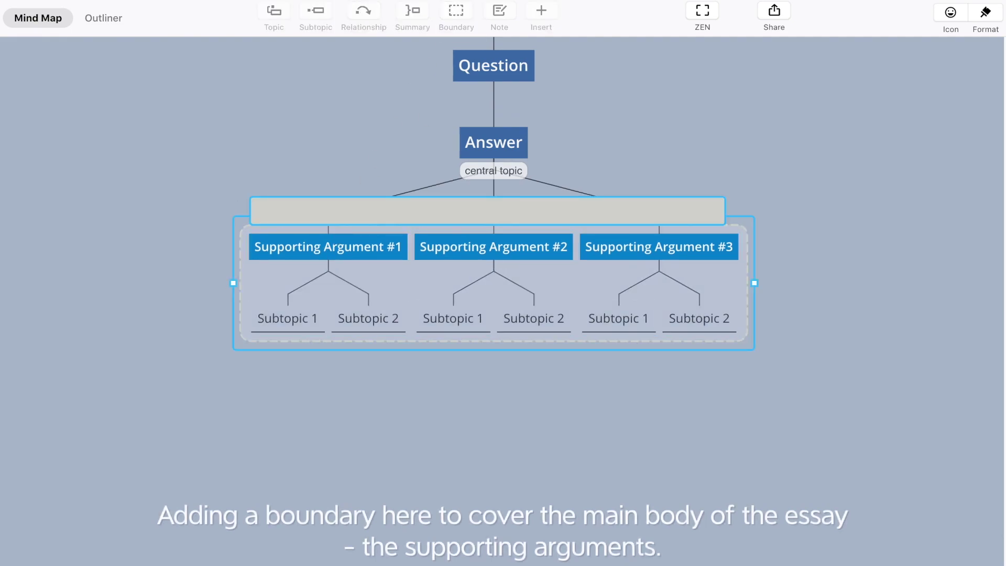
text(Why? How? In What W)
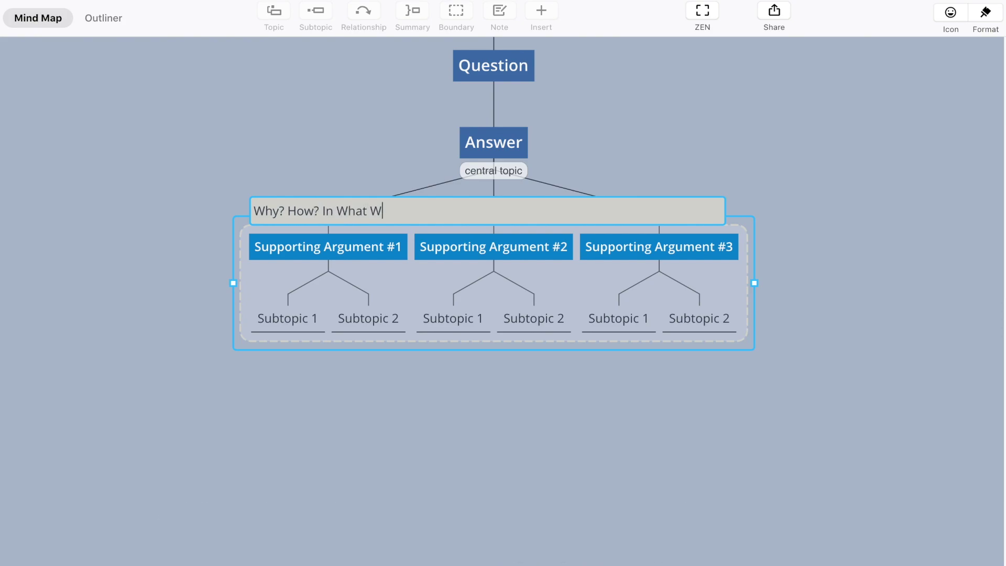
text(ay?)
- Commit the boundary title and add a 'conclusion' summary spanning all three arguments and subtopics
click(893, 357)
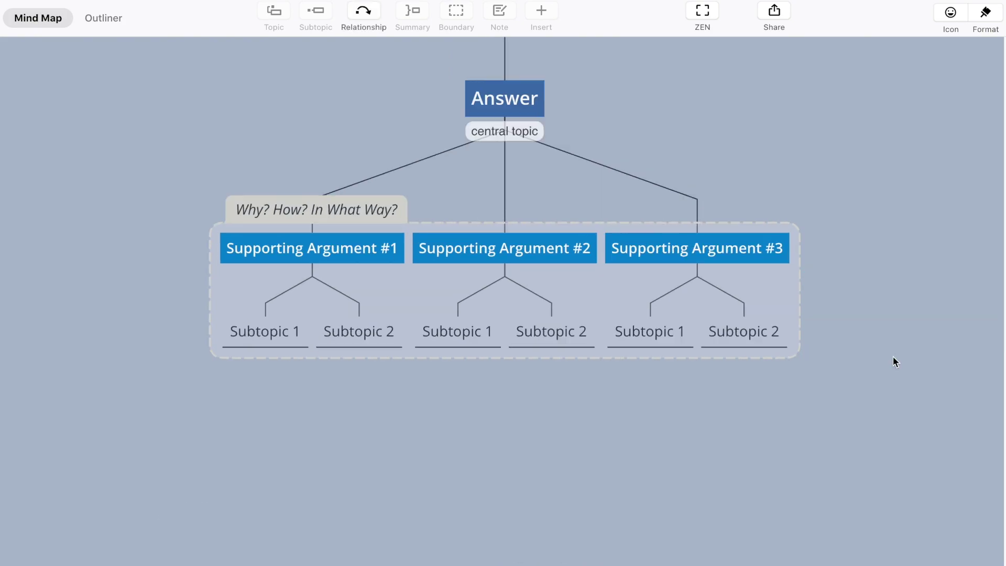
drag(477, 335, 230, 237)
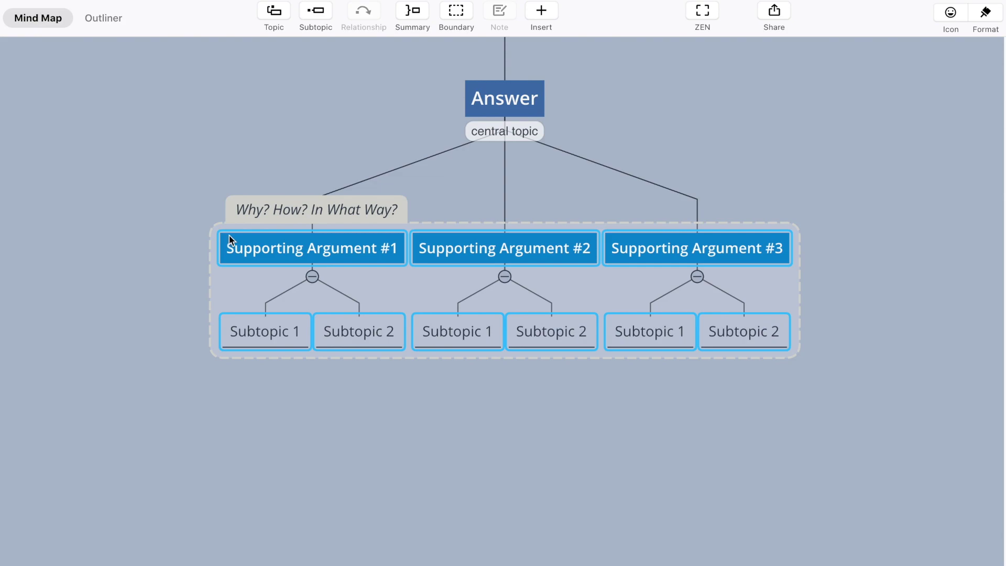
click(419, 14)
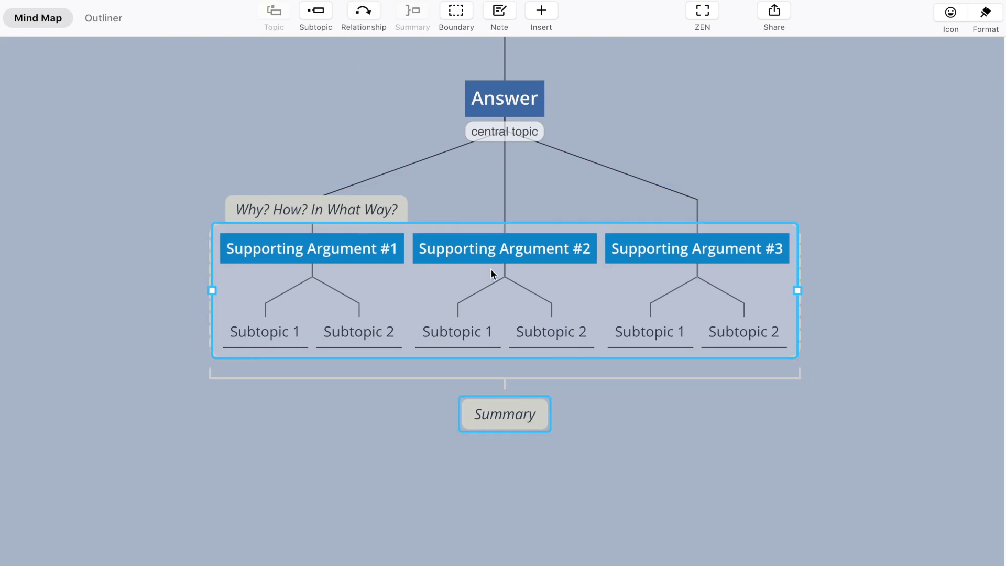
double_click(517, 408)
text(conclusion)
key(Return)
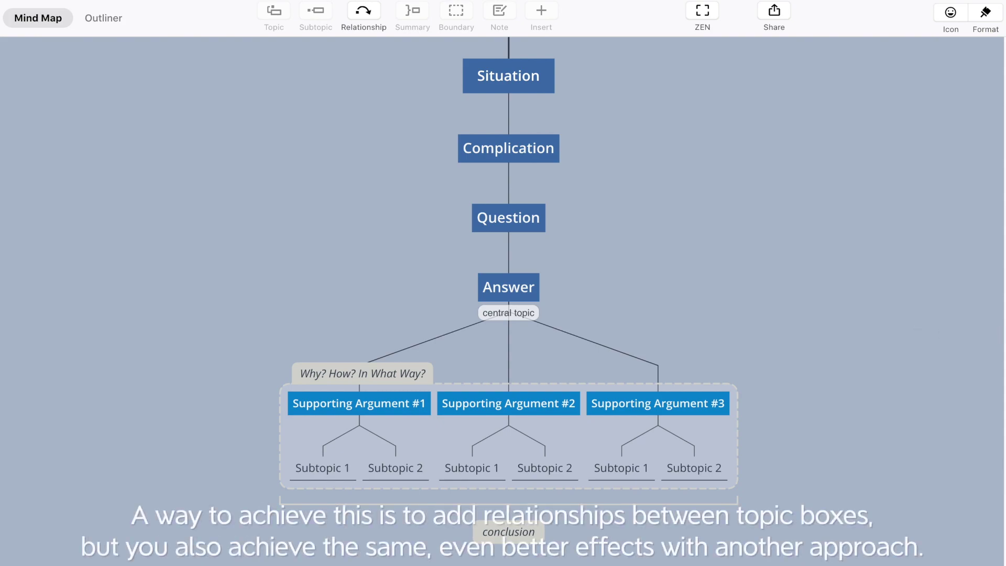
- Add two empty floating topics, left of Situation and left of Answer
double_click(419, 71)
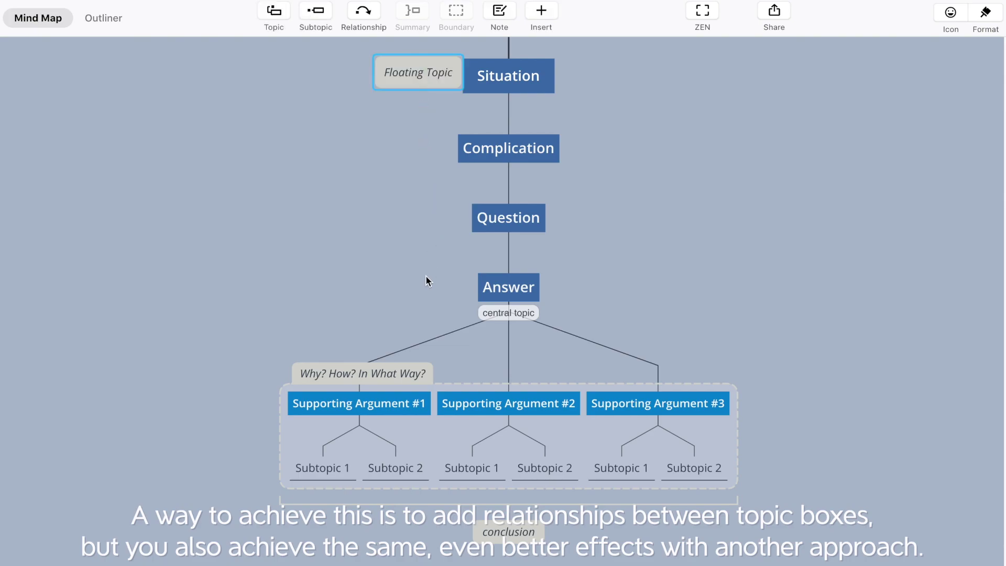
double_click(422, 292)
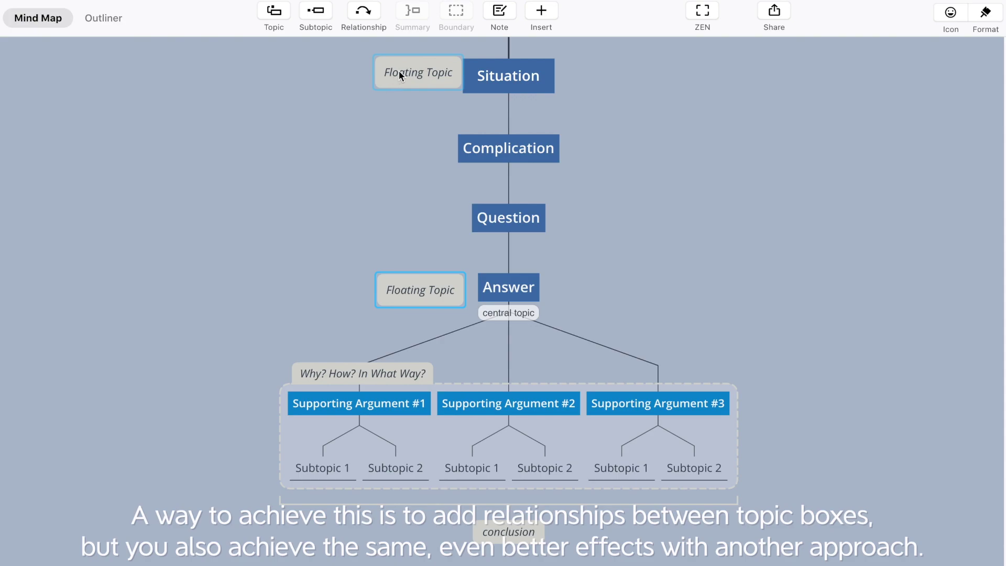
double_click(399, 74)
key(BackSpace)
double_click(422, 291)
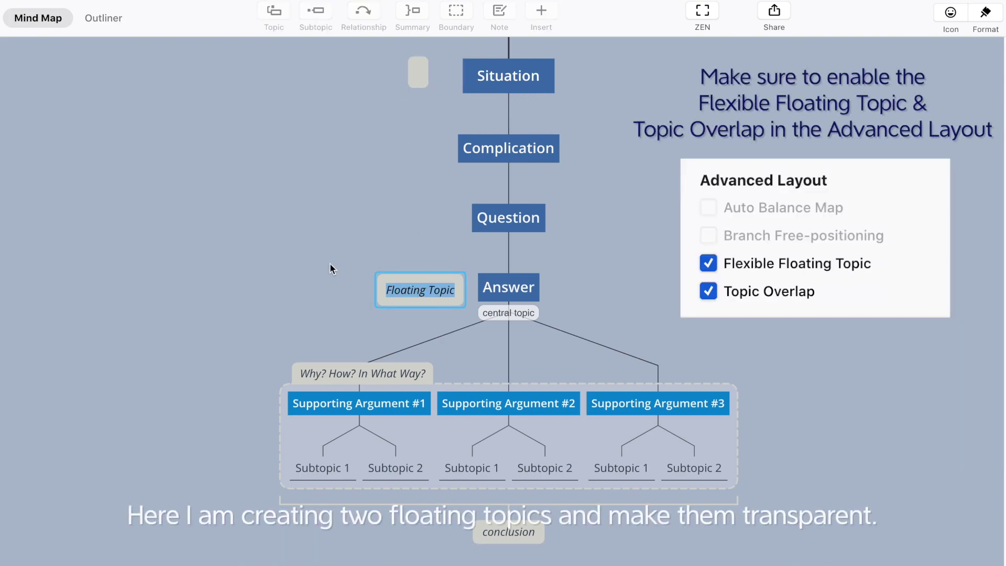
key(BackSpace)
- Turn off the fill on both floating topics so they are transparent
drag(439, 319, 414, 73)
click(985, 16)
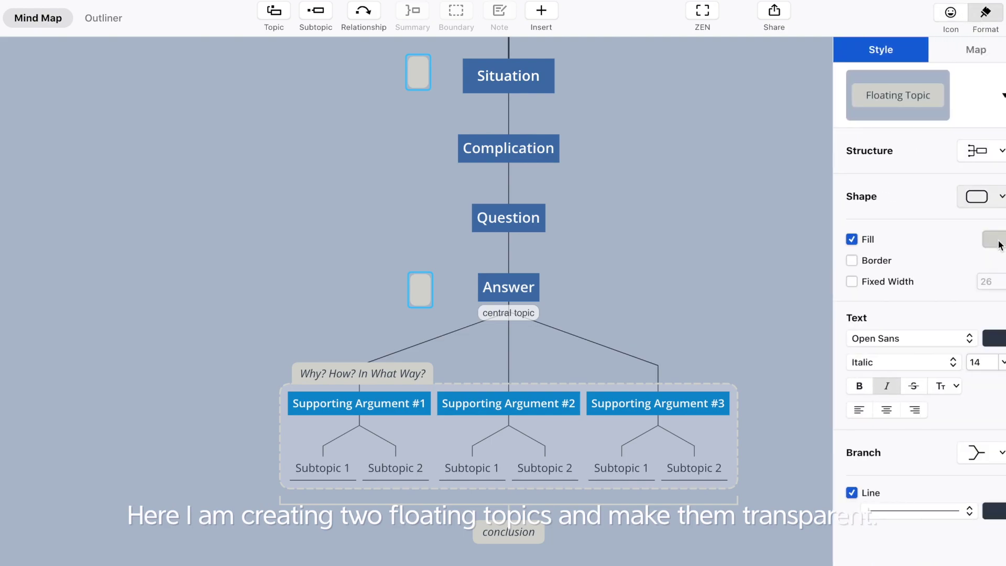
click(851, 239)
click(975, 19)
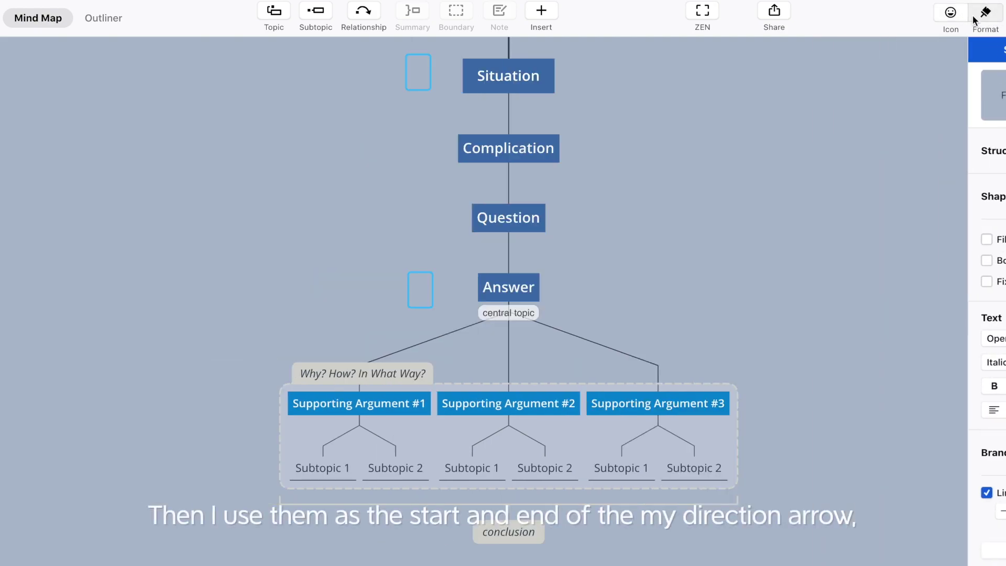
- Draw a curved relationship arrow from the upper invisible box to the box beside Answer
click(412, 78)
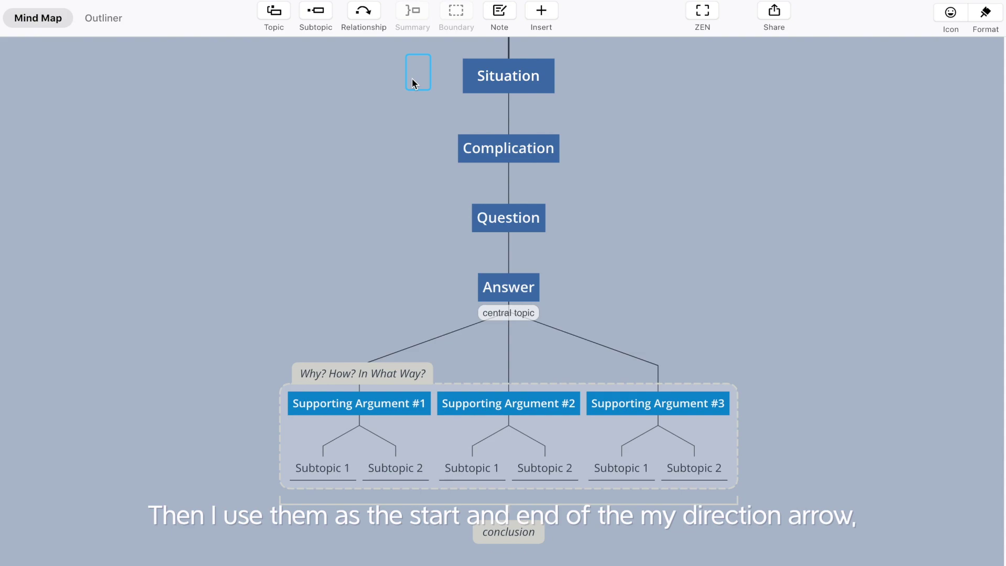
click(360, 17)
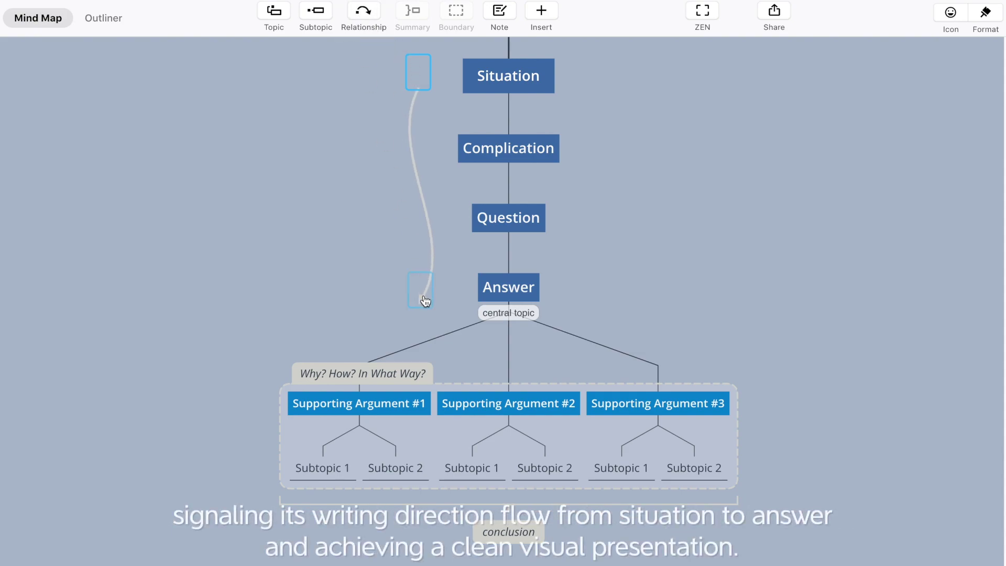
click(423, 294)
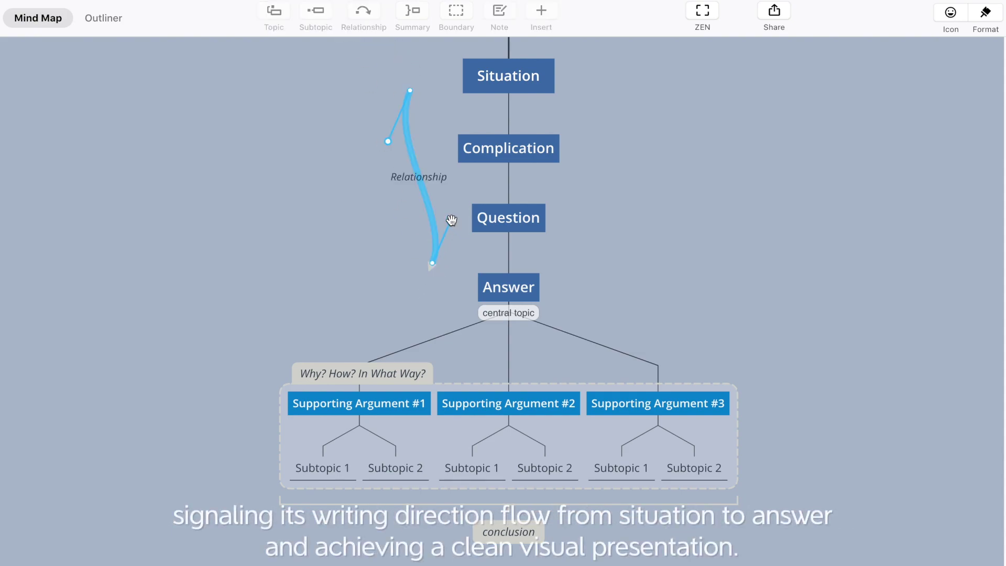
drag(388, 141, 444, 139)
click(416, 197)
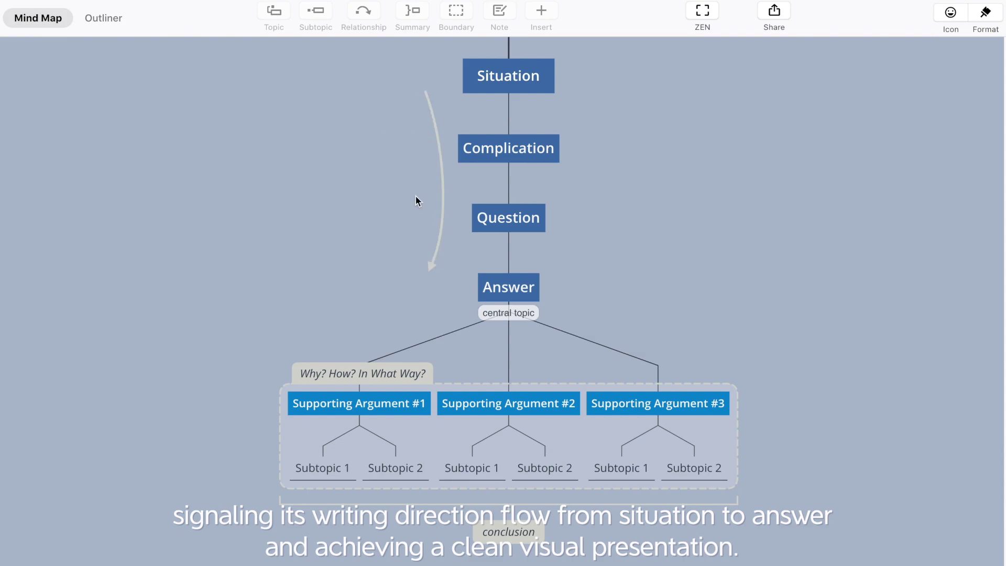
click(422, 290)
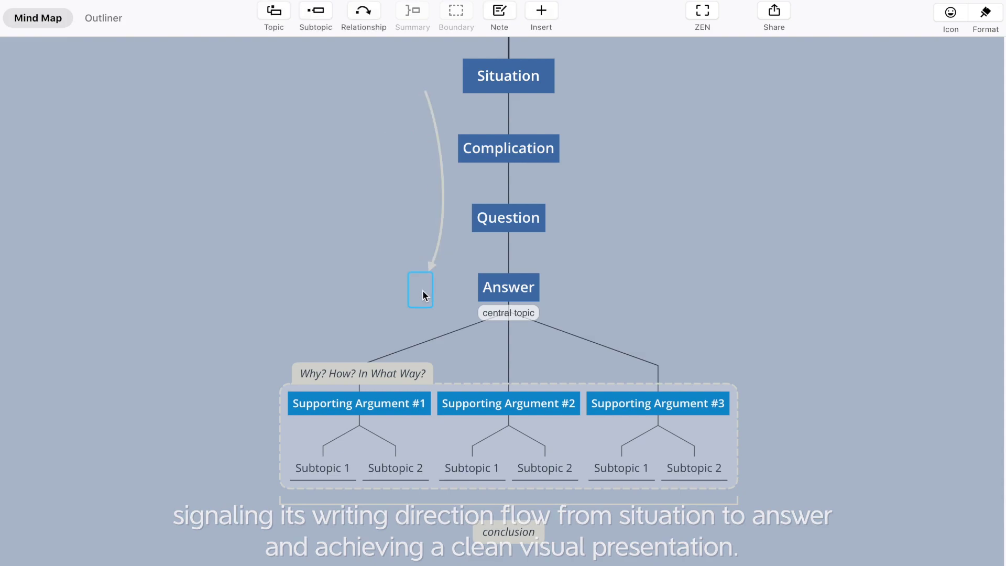
- Add curved arrows from the box beside Answer to Supporting Argument #1, and #1 to #3
click(363, 11)
click(320, 398)
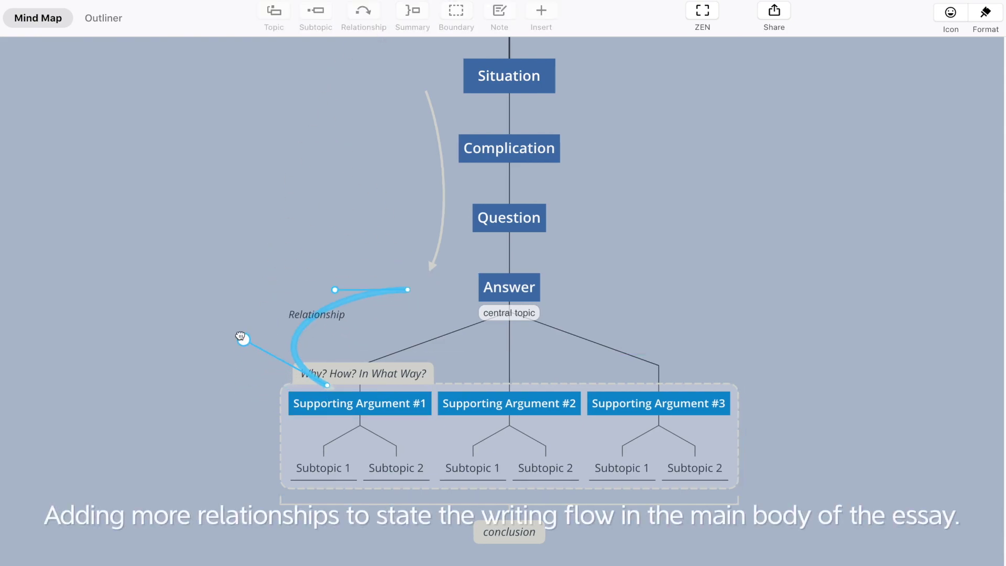
click(363, 411)
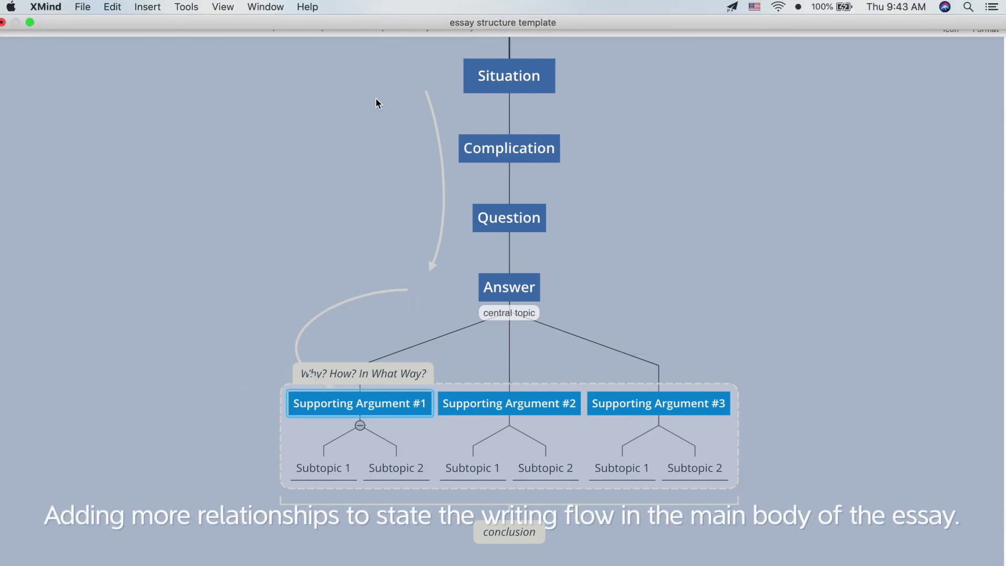
click(368, 18)
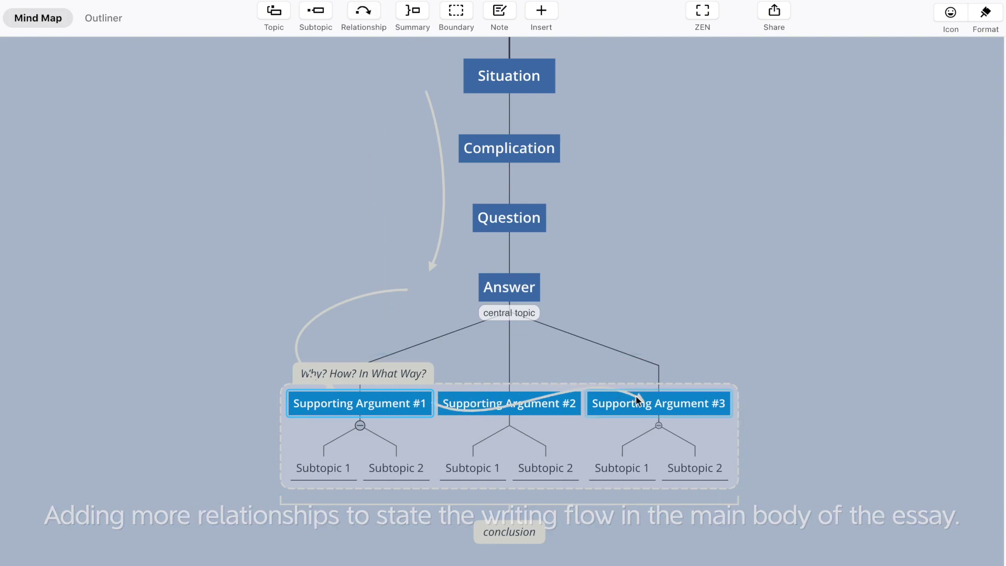
click(636, 395)
drag(486, 438, 455, 477)
drag(543, 393, 590, 326)
- Add a curved arrow from Supporting Argument #3 down to the conclusion topic
click(691, 398)
click(366, 17)
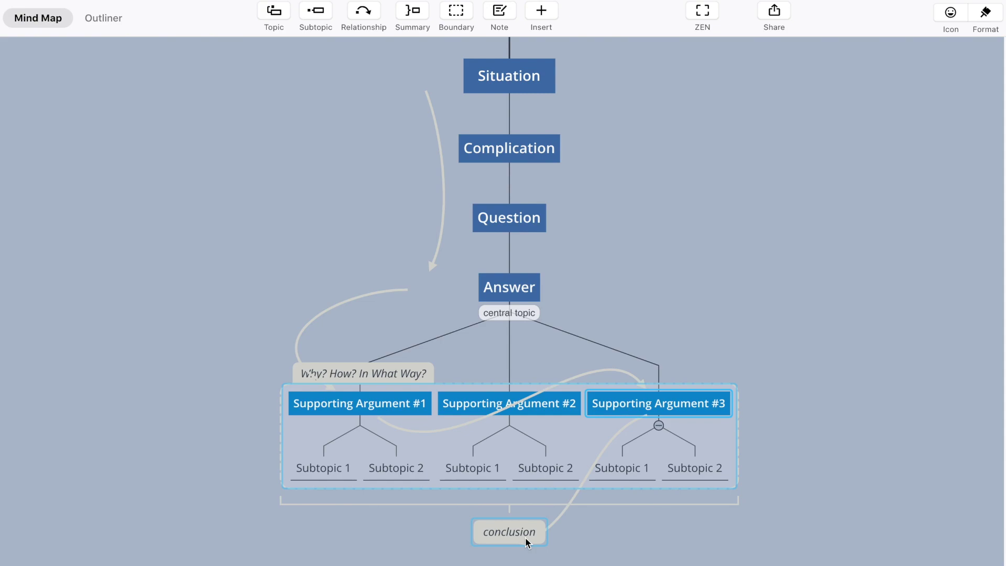
click(525, 536)
drag(658, 494, 754, 463)
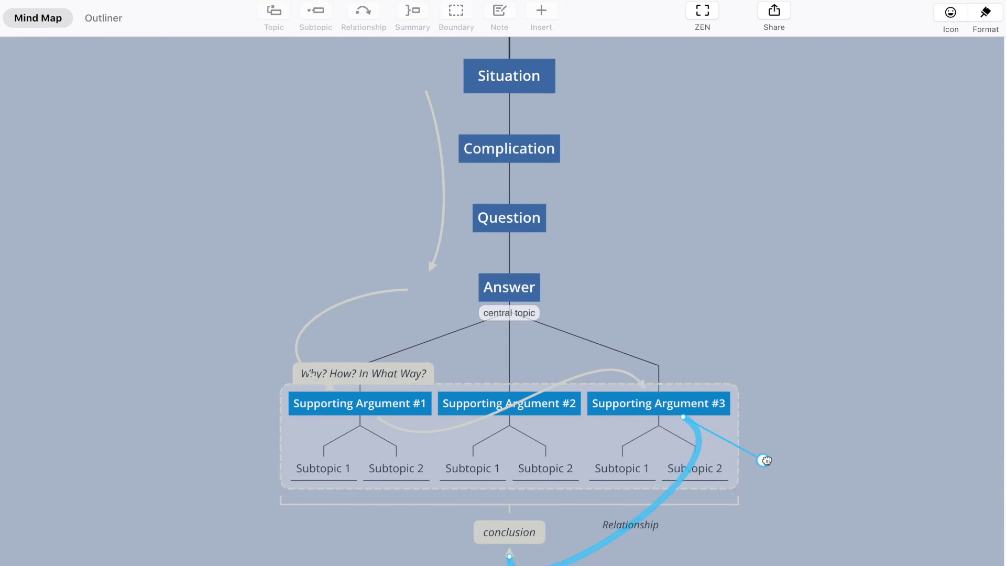
scroll(701, 480, down, 1)
drag(516, 551, 600, 474)
click(879, 442)
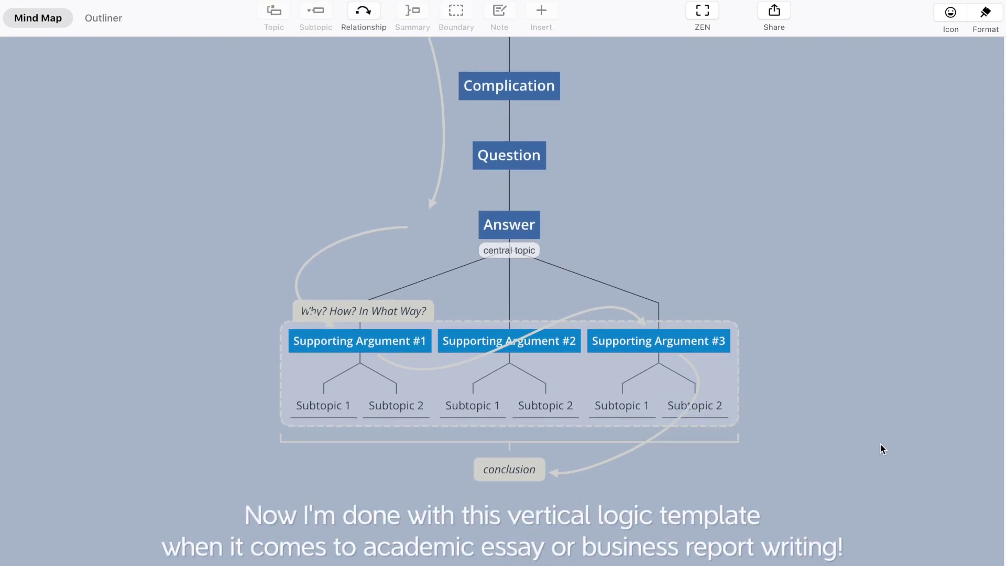
scroll(879, 442, up, 1)
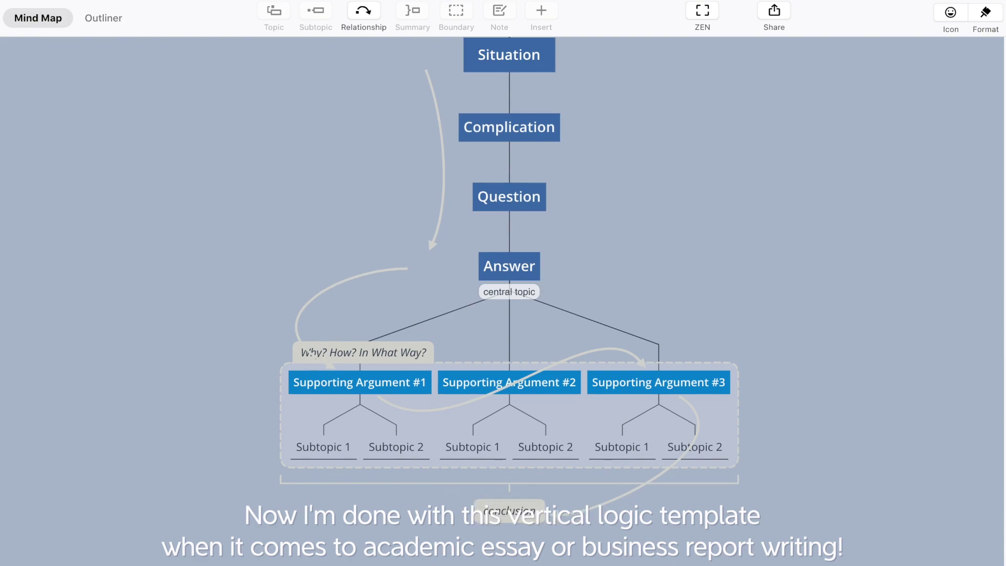
- Append ': How to increase revenue?' to Question and ': launch a new marketing plan' to Answer
click(537, 199)
click(539, 200)
text(:)
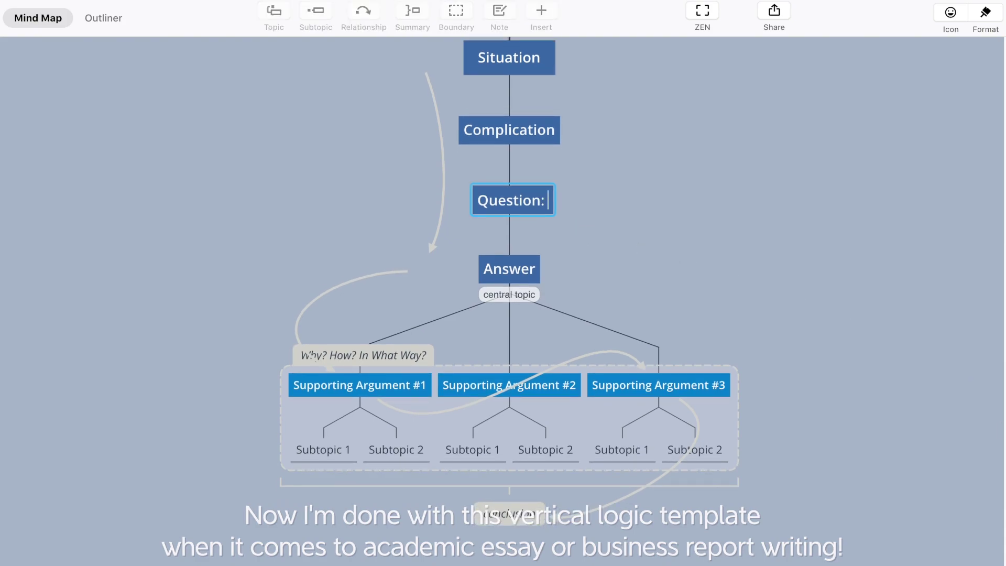
text( How to increase revenue?)
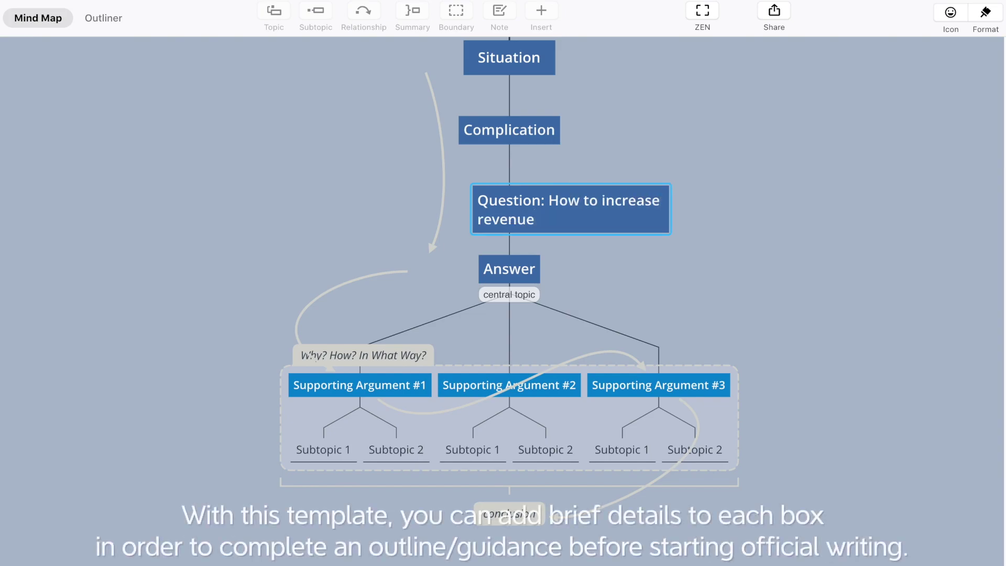
click(523, 293)
text(:)
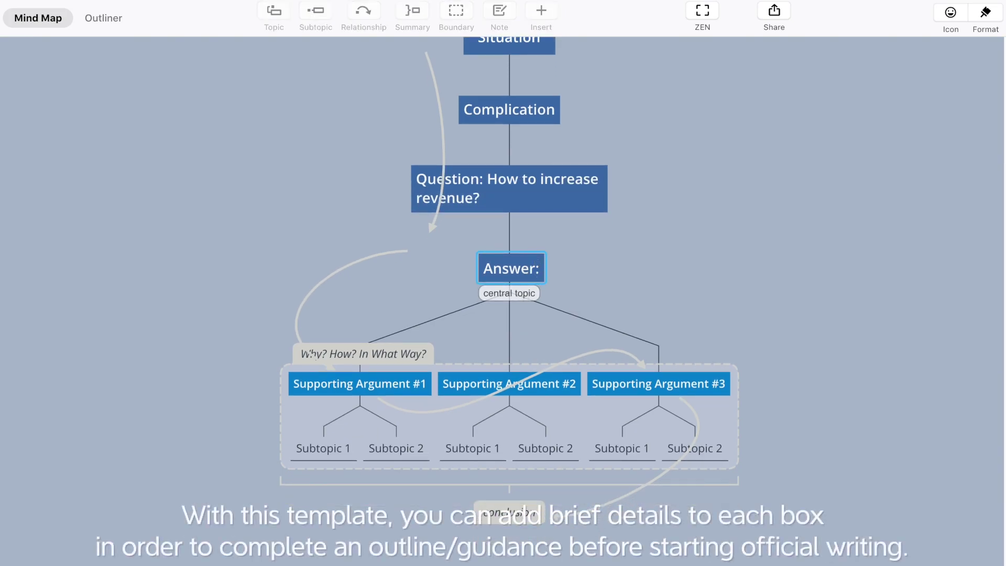
text( la)
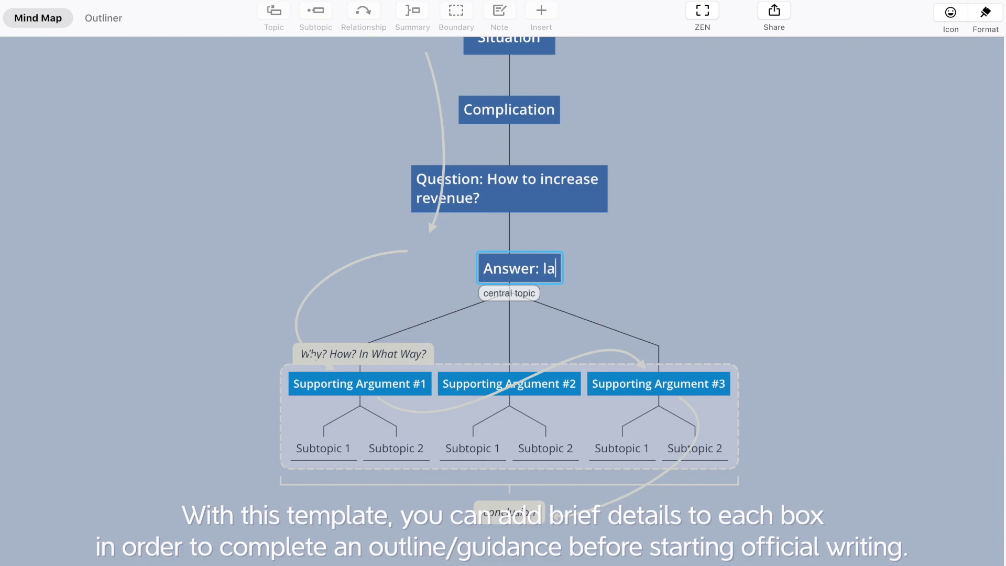
text(unch a new marketing plan)
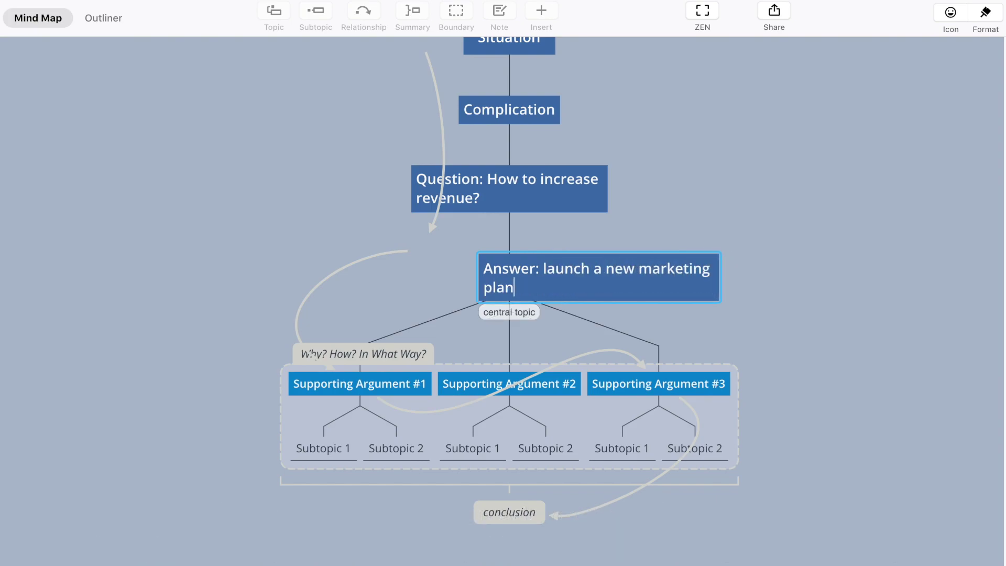
key(Return)
click(816, 303)
scroll(815, 303, down, 2)
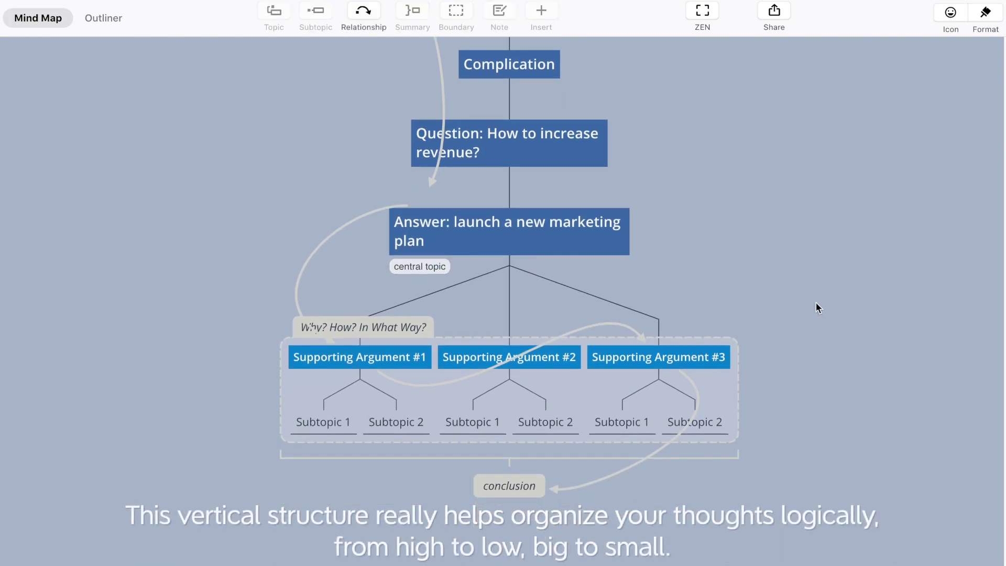
scroll(816, 303, up, 2)
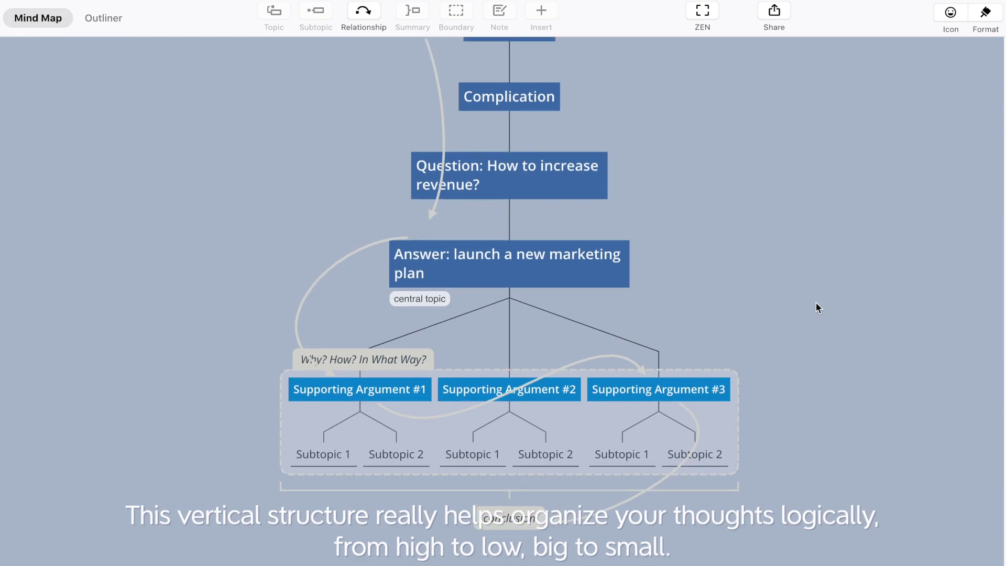
scroll(816, 303, up, 1)
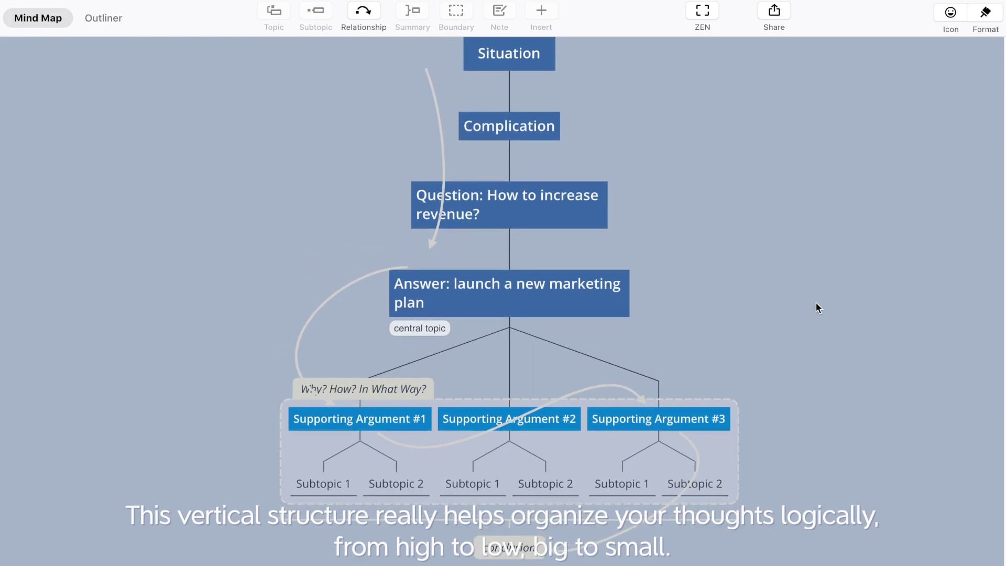
scroll(815, 302, down, 5)
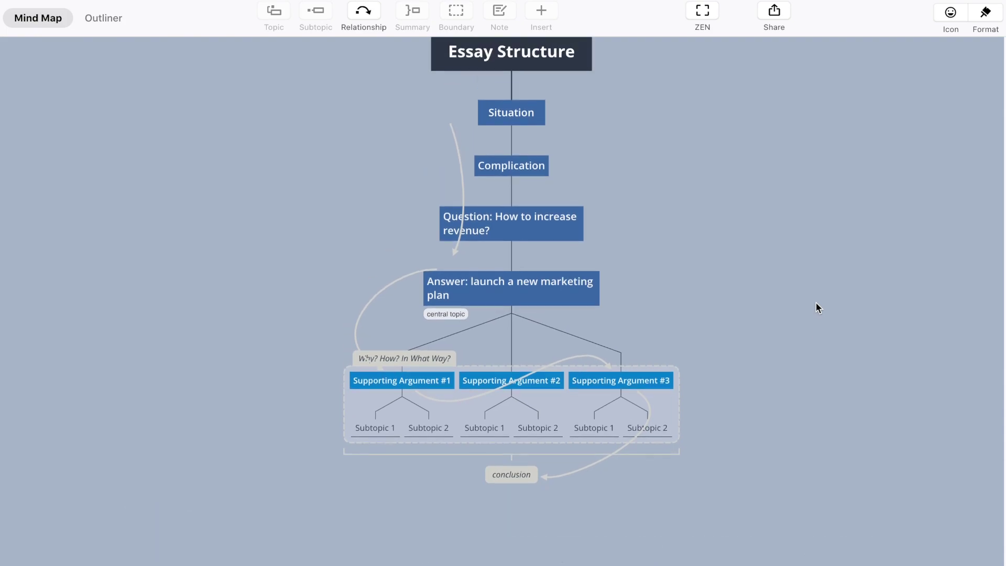
key(Up)
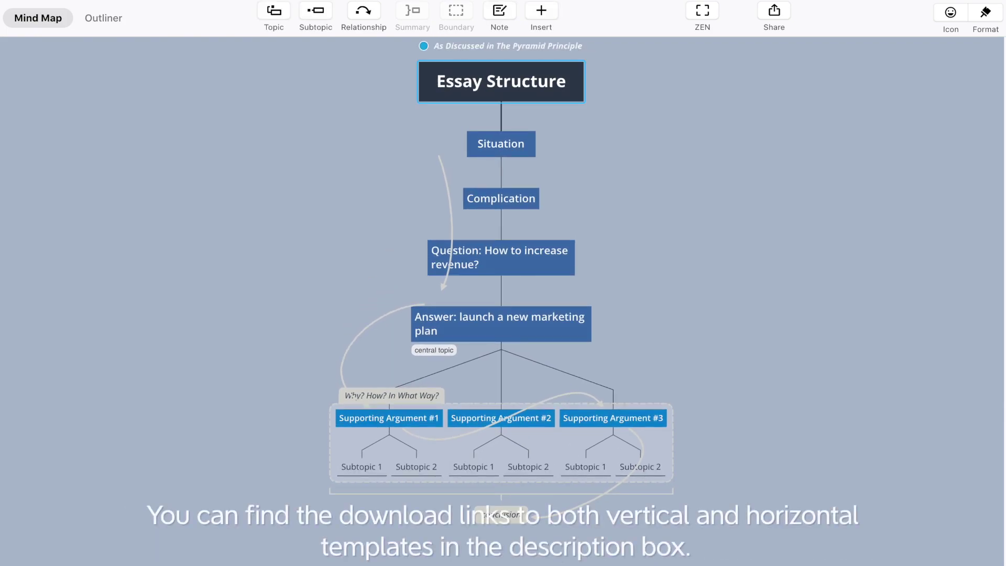